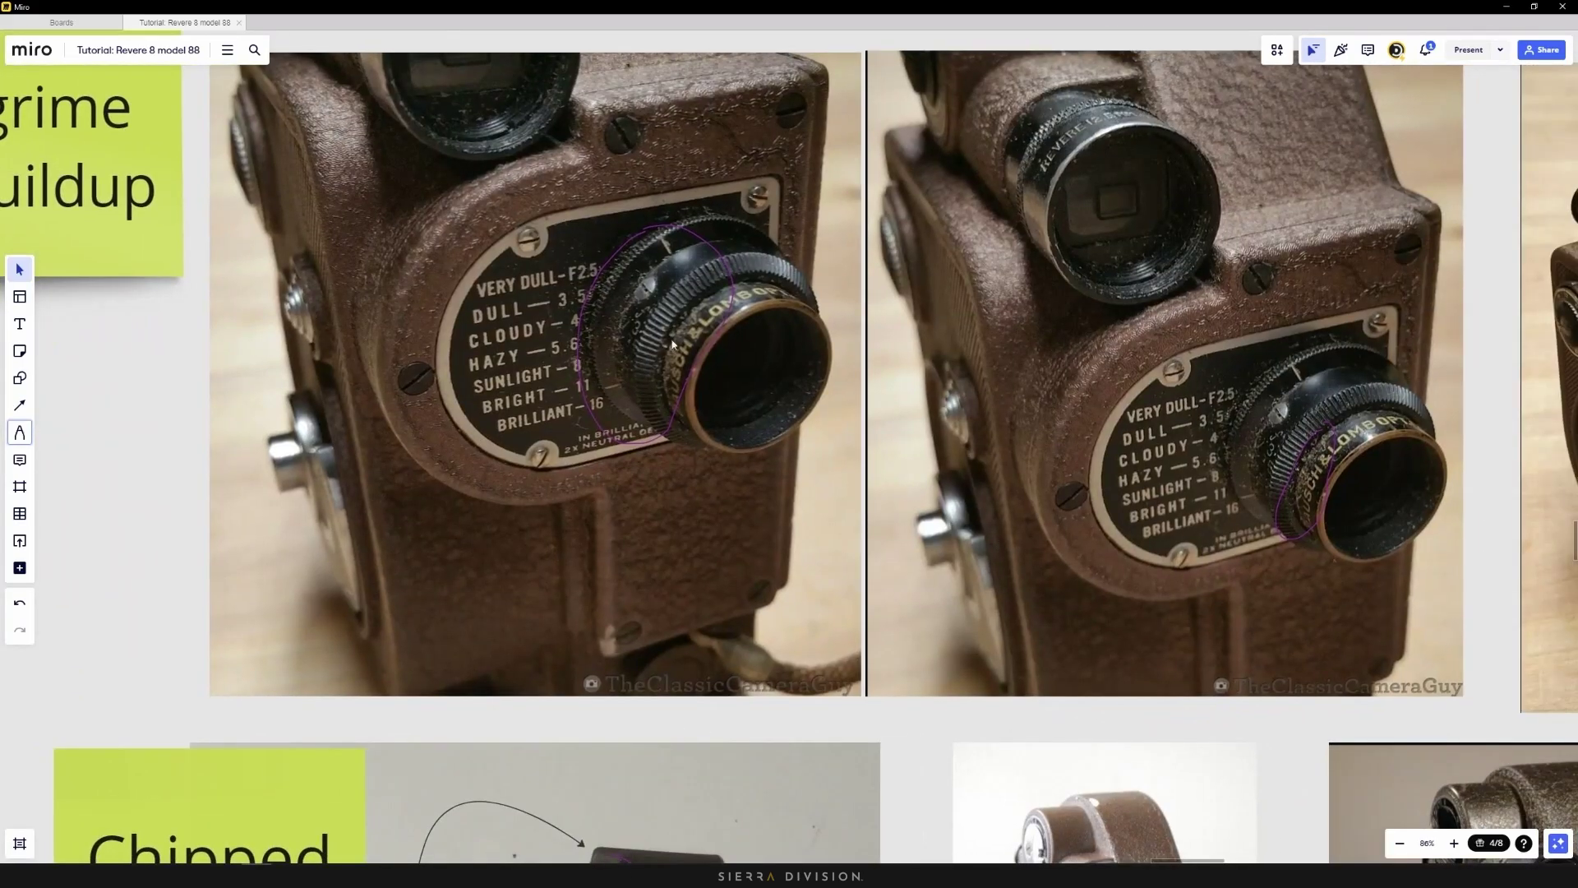
# Zoom out from the Front frame until the whole Revere Eight reference board is visible
pyautogui.scroll(-10, 671, 344)
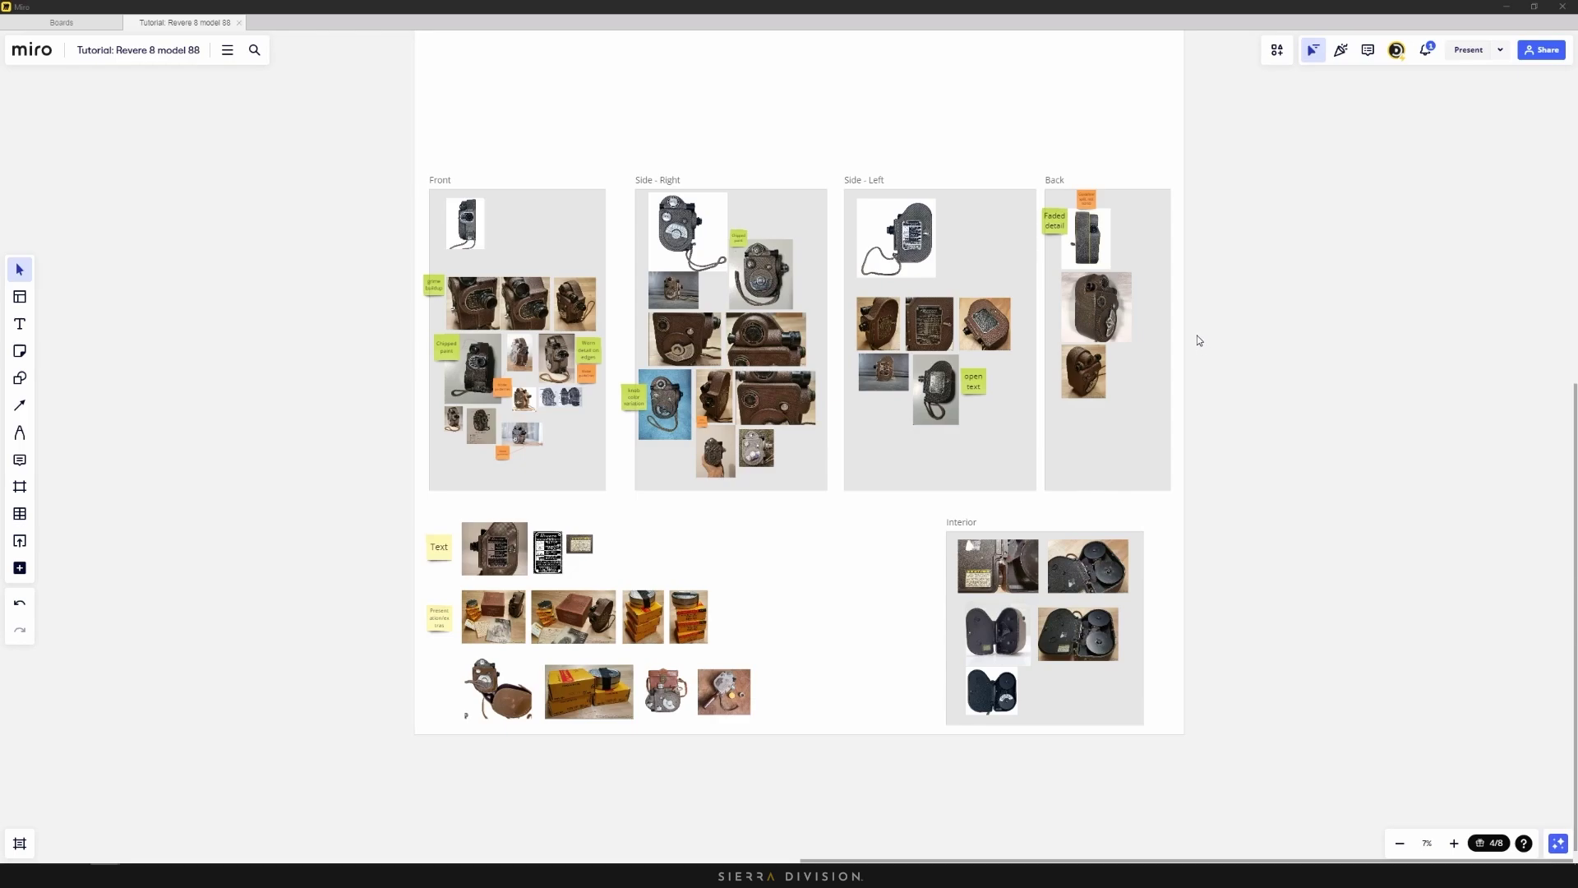
# Pan to the 'Revere Eight Model 88 Film' title and zoom in on the References note (58x127x110 mm, 16mm film)
pyautogui.moveTo(1261, 243); pyautogui.dragTo(1208, 522)
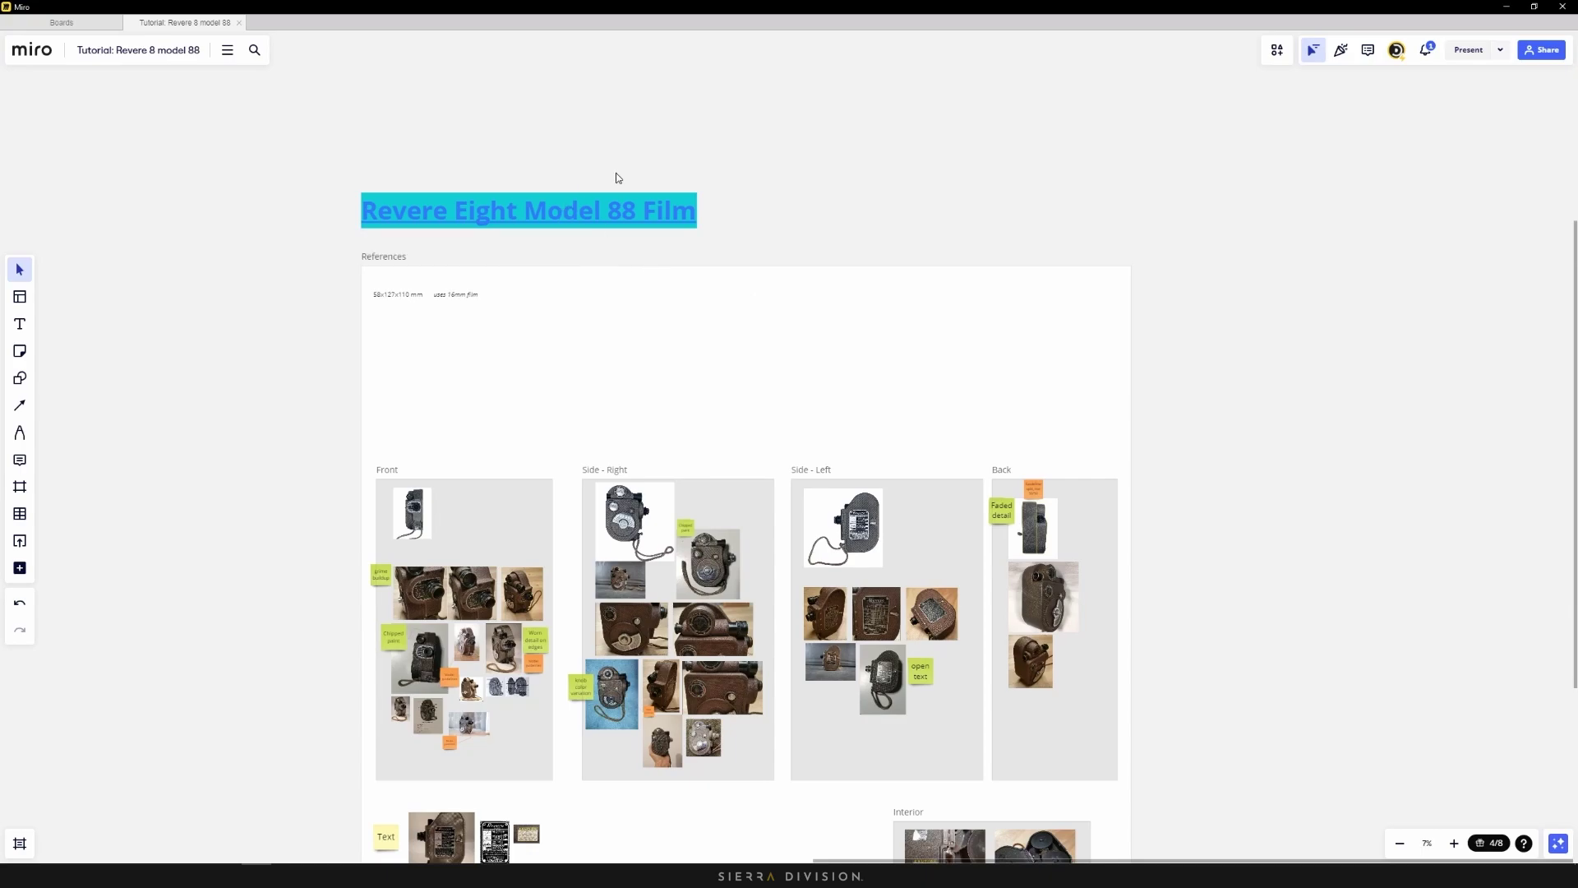
pyautogui.scroll(2, 619, 178)
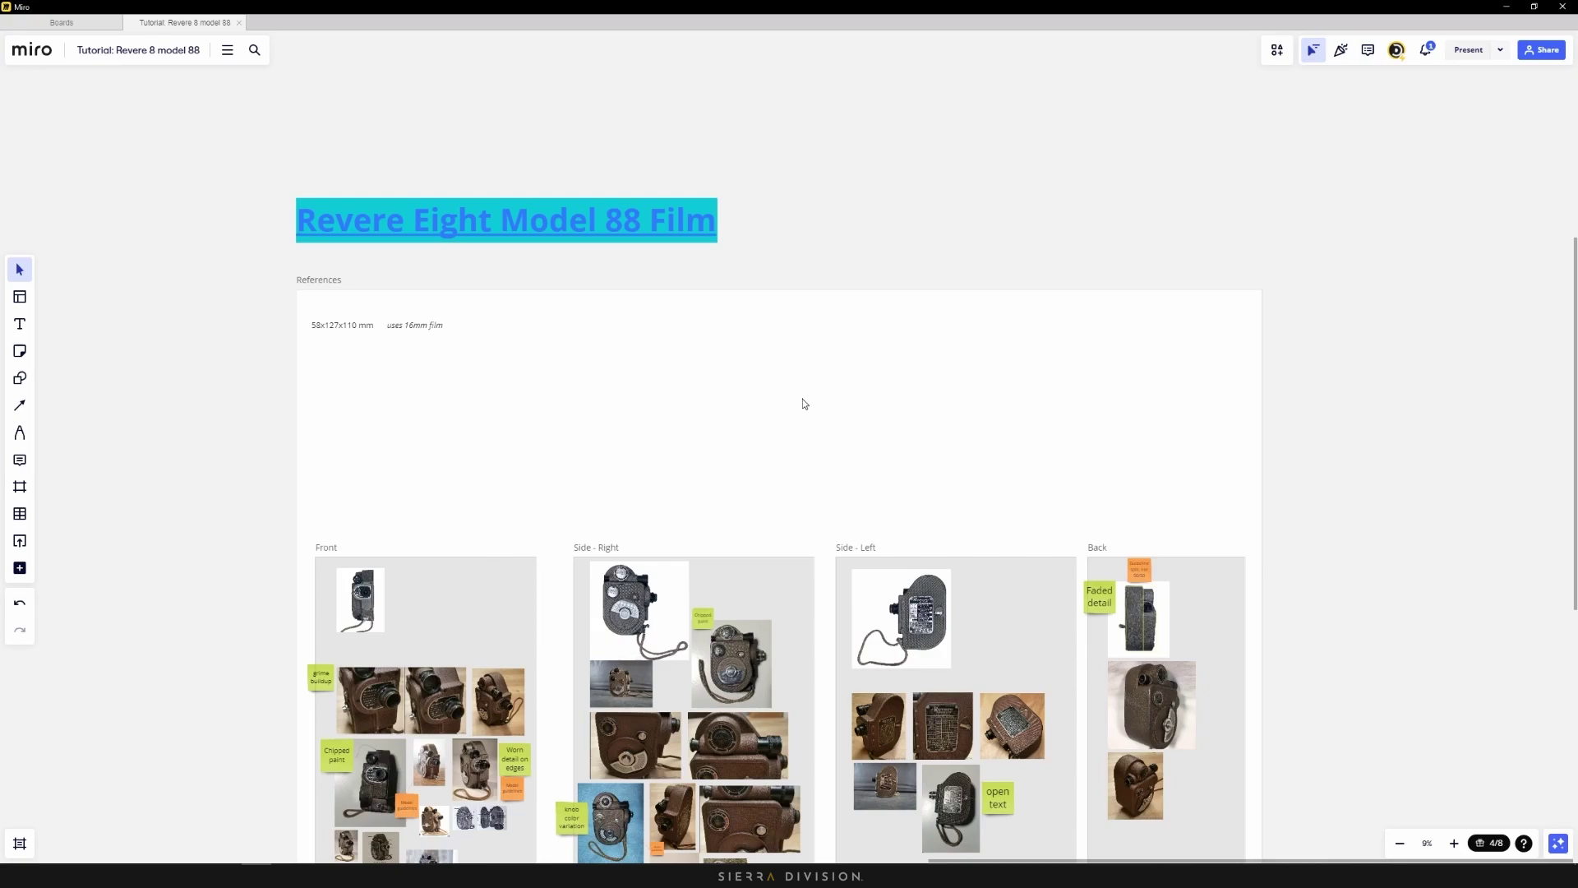
pyautogui.scroll(3, 312, 347)
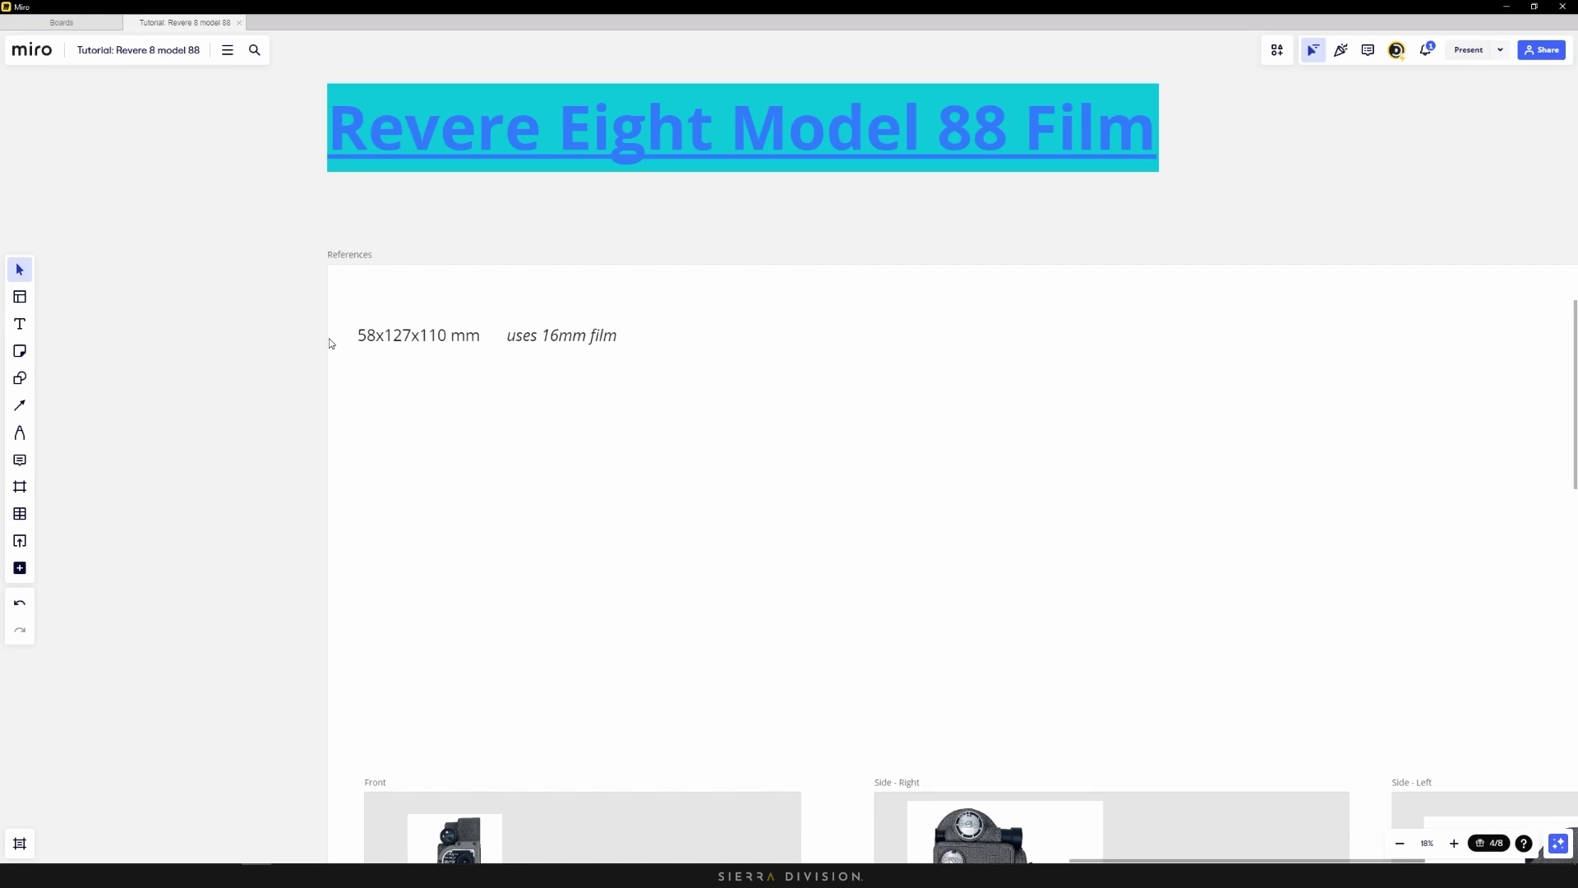
pyautogui.scroll(-4, 715, 444)
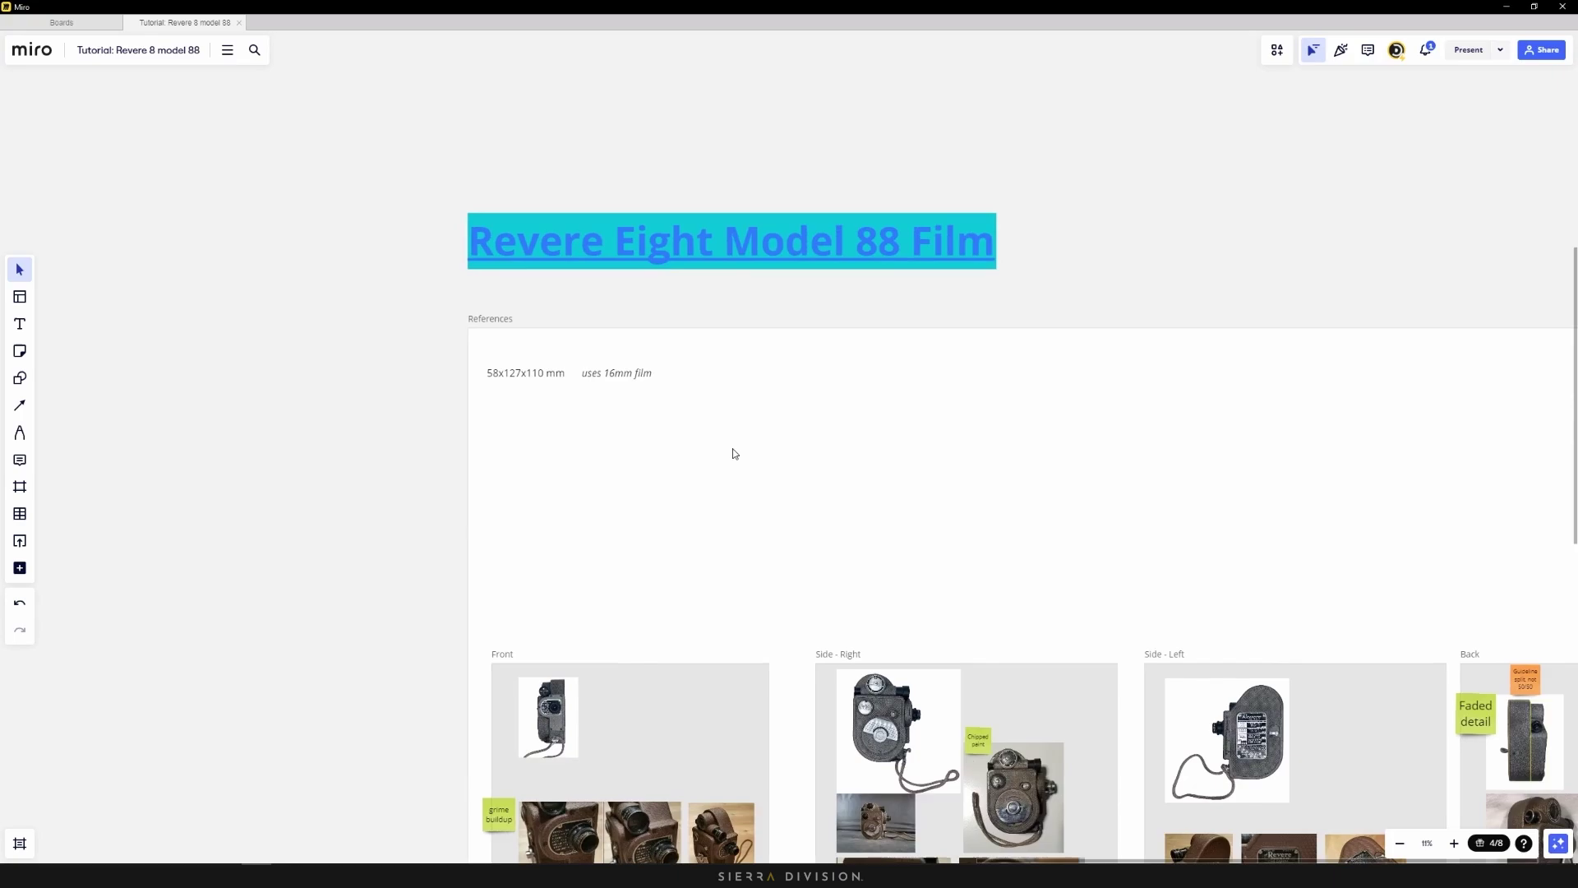
pyautogui.moveTo(735, 453); pyautogui.dragTo(647, 356)
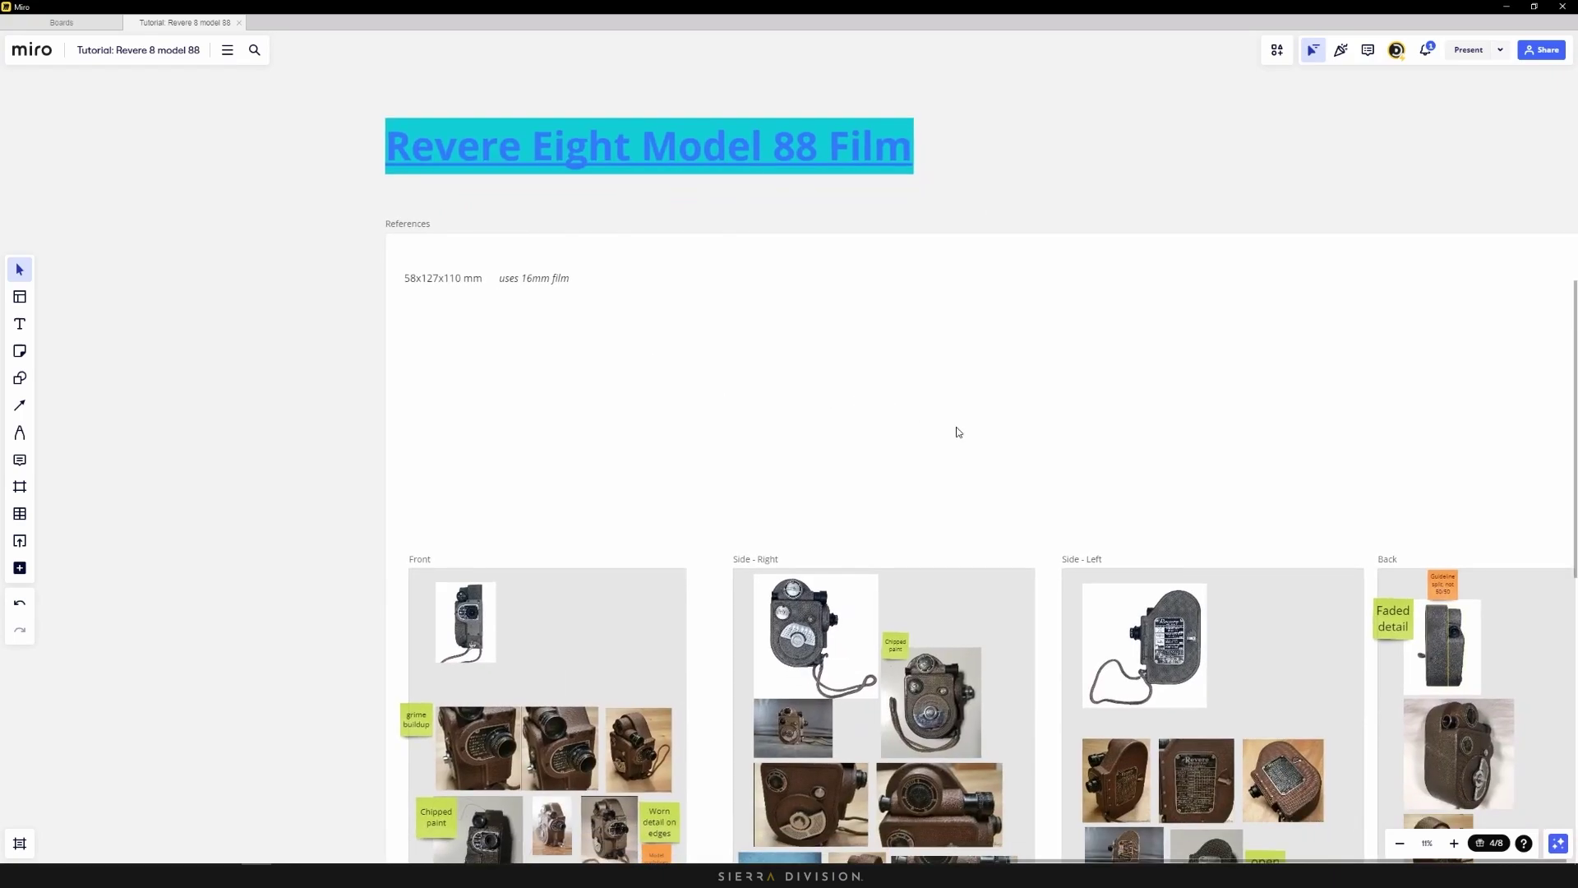
pyautogui.moveTo(954, 429); pyautogui.dragTo(904, 362)
pyautogui.moveTo(872, 608); pyautogui.dragTo(950, 461)
pyautogui.scroll(-4, 789, 493)
pyautogui.scroll(2, 843, 645)
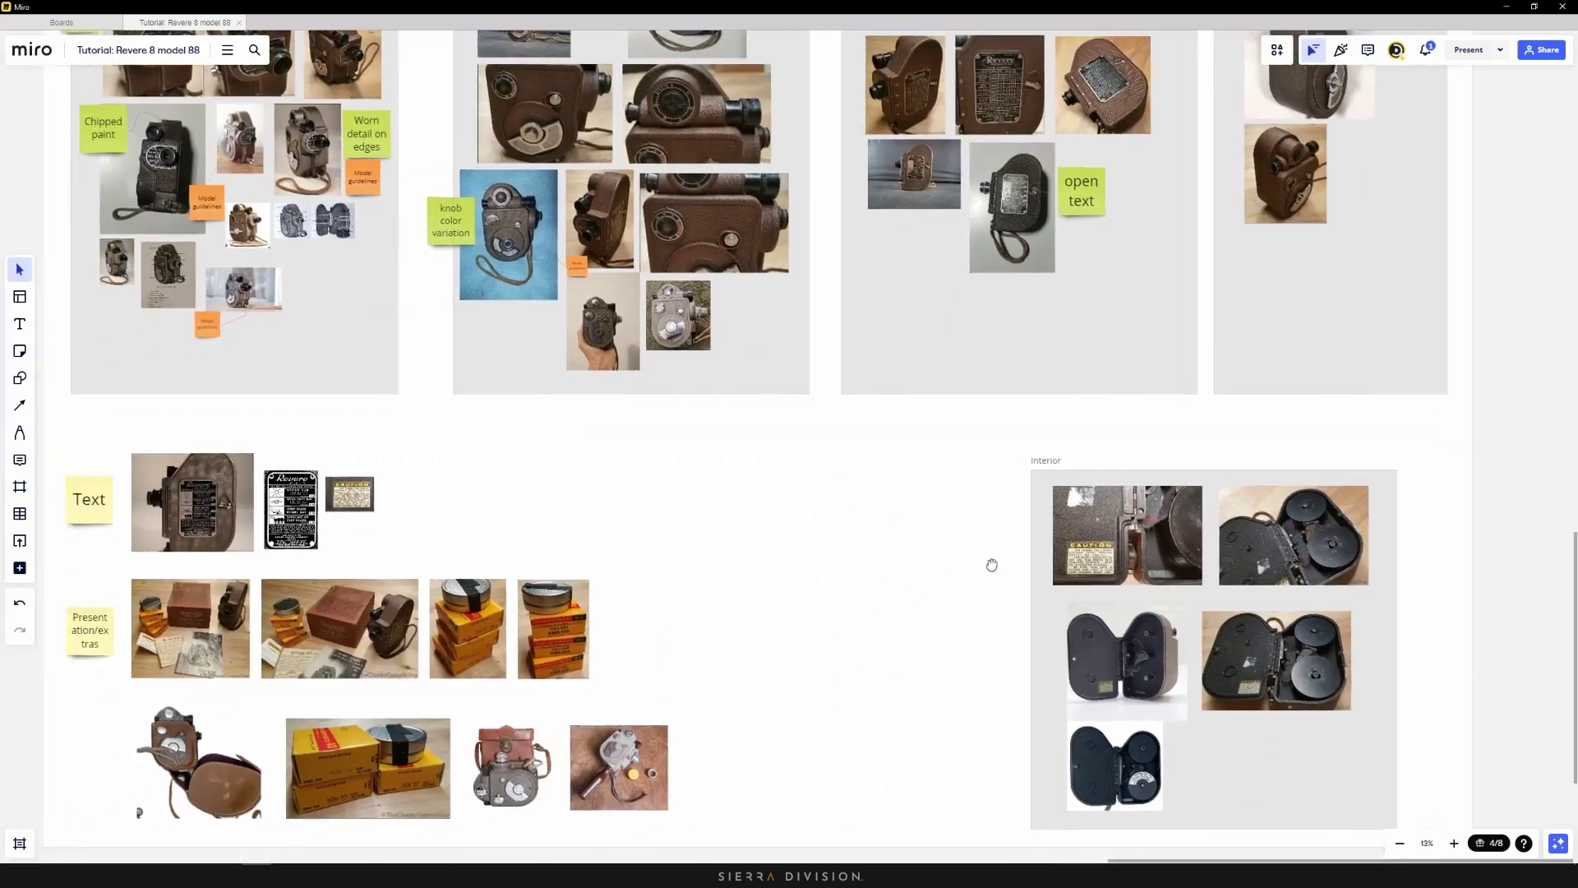
pyautogui.scroll(3, 634, 709)
pyautogui.scroll(3, 618, 677)
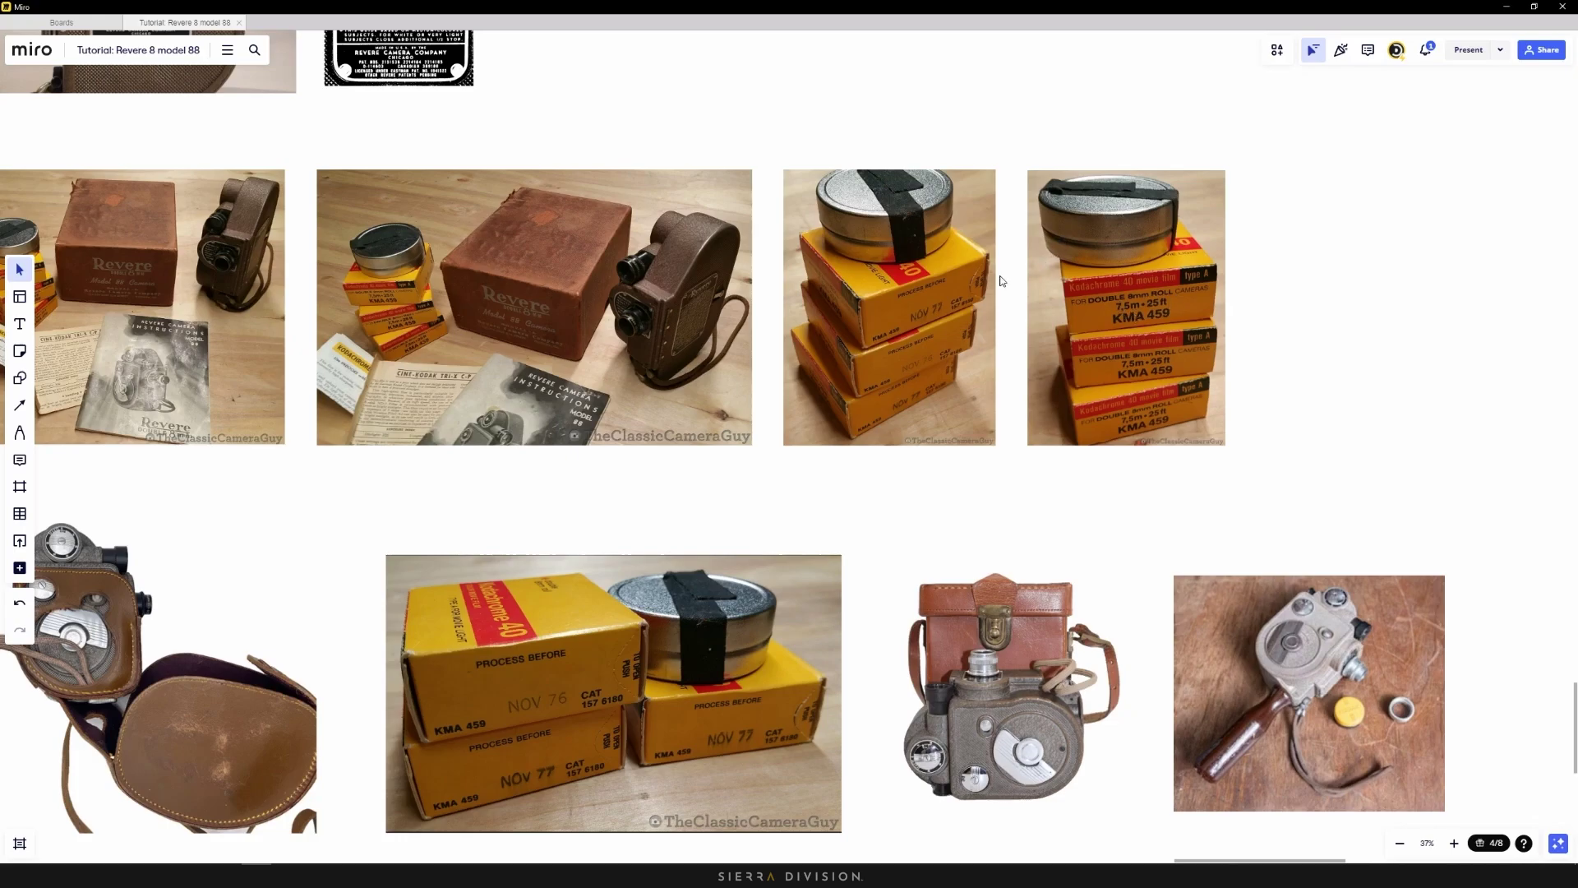
pyautogui.scroll(-3, 1130, 380)
pyautogui.scroll(-3, 1129, 379)
pyautogui.scroll(3, 1052, 538)
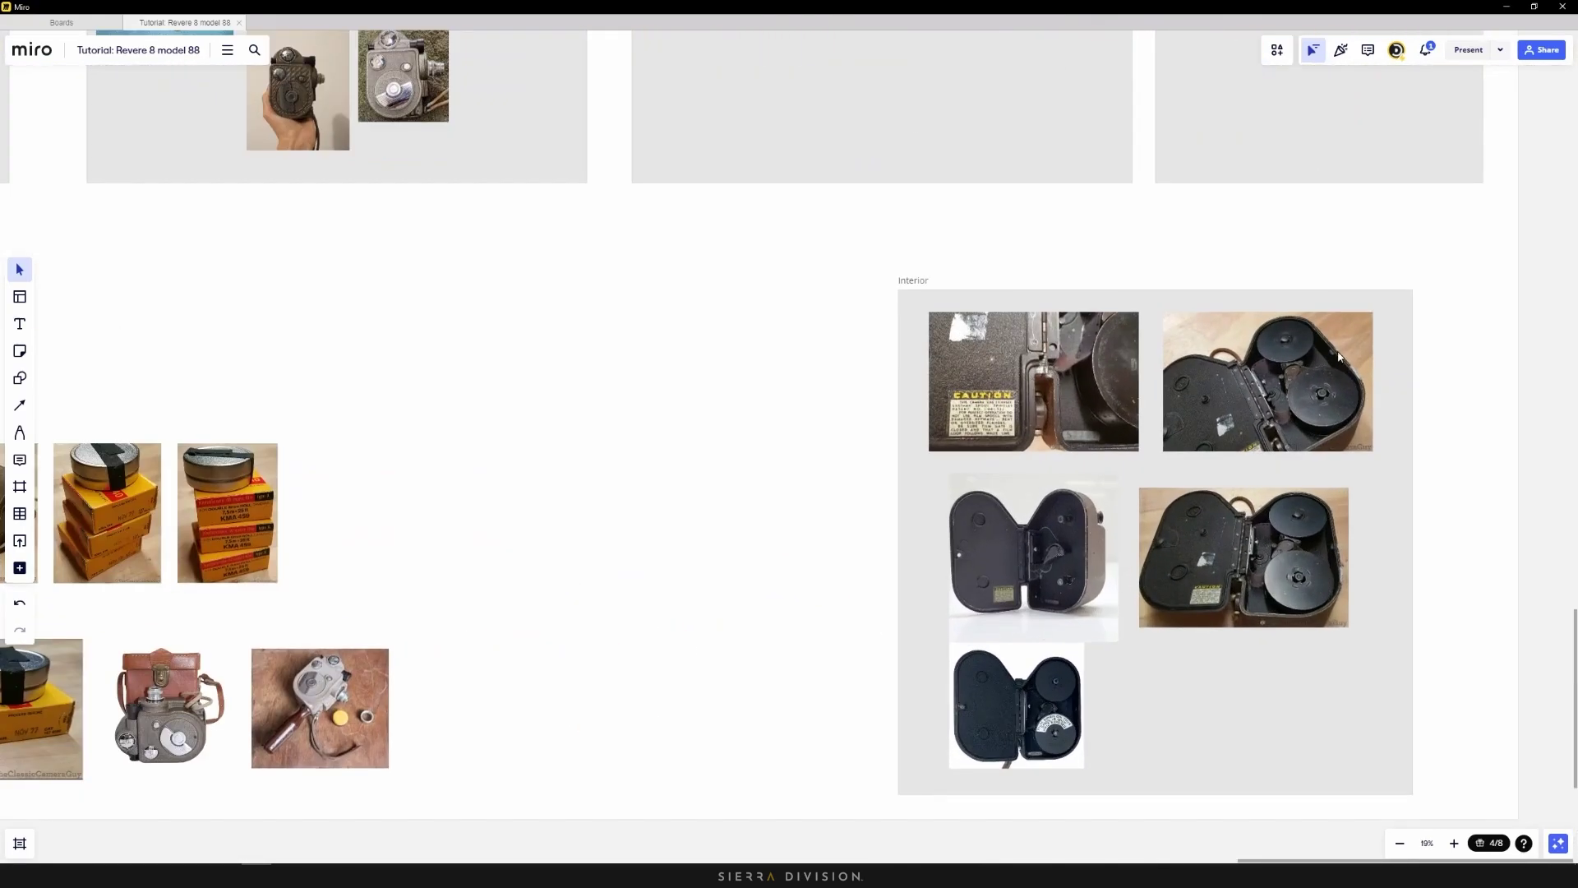
pyautogui.scroll(-3, 921, 466)
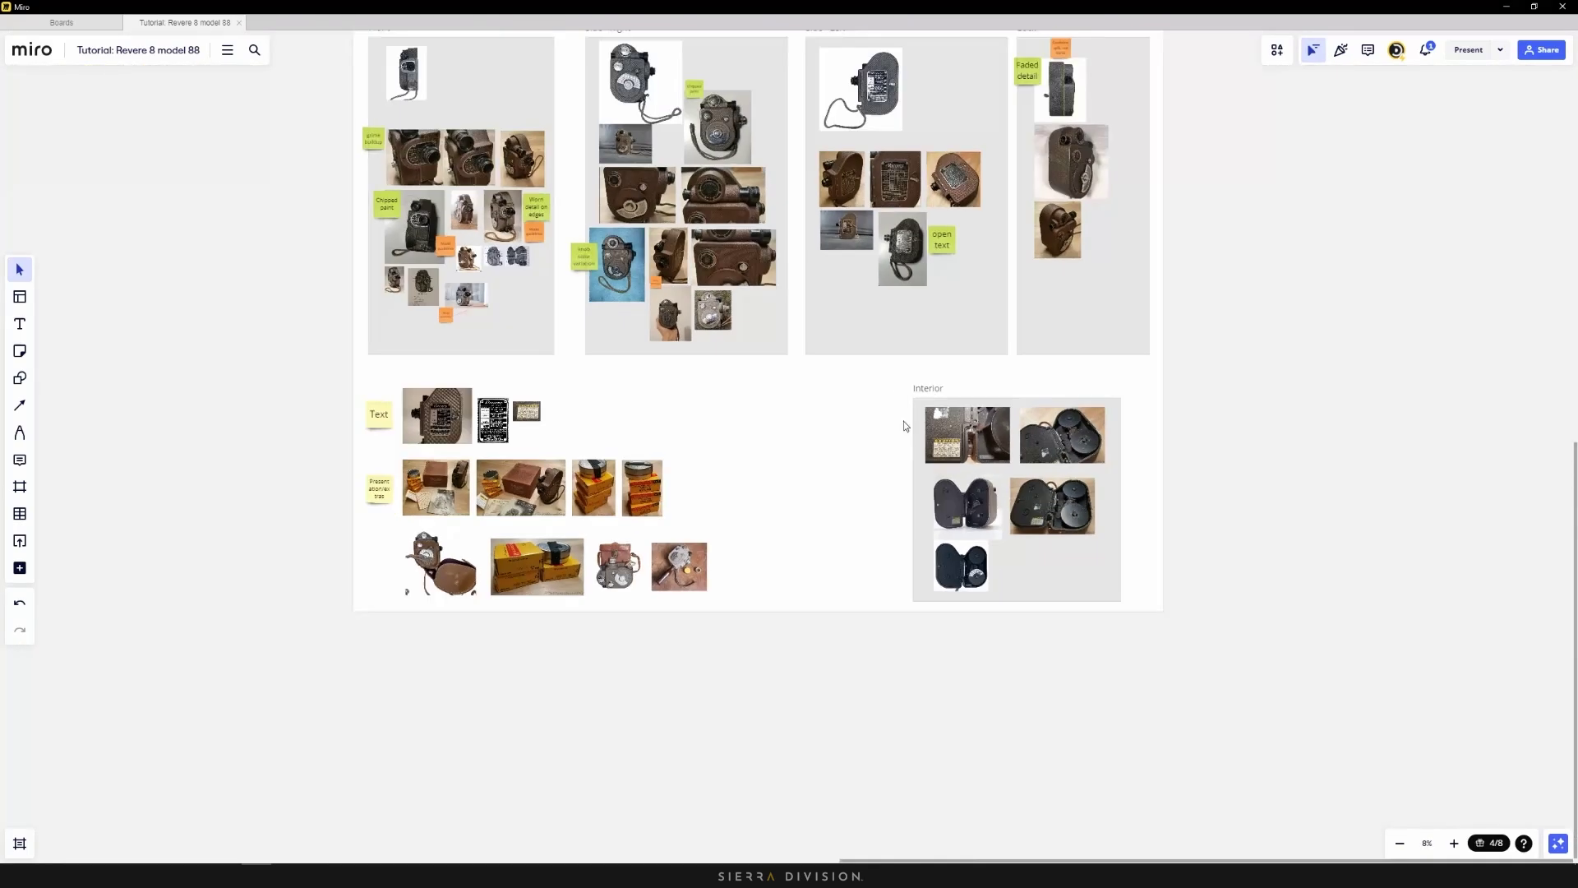
pyautogui.scroll(5, 904, 421)
pyautogui.scroll(2, 588, 304)
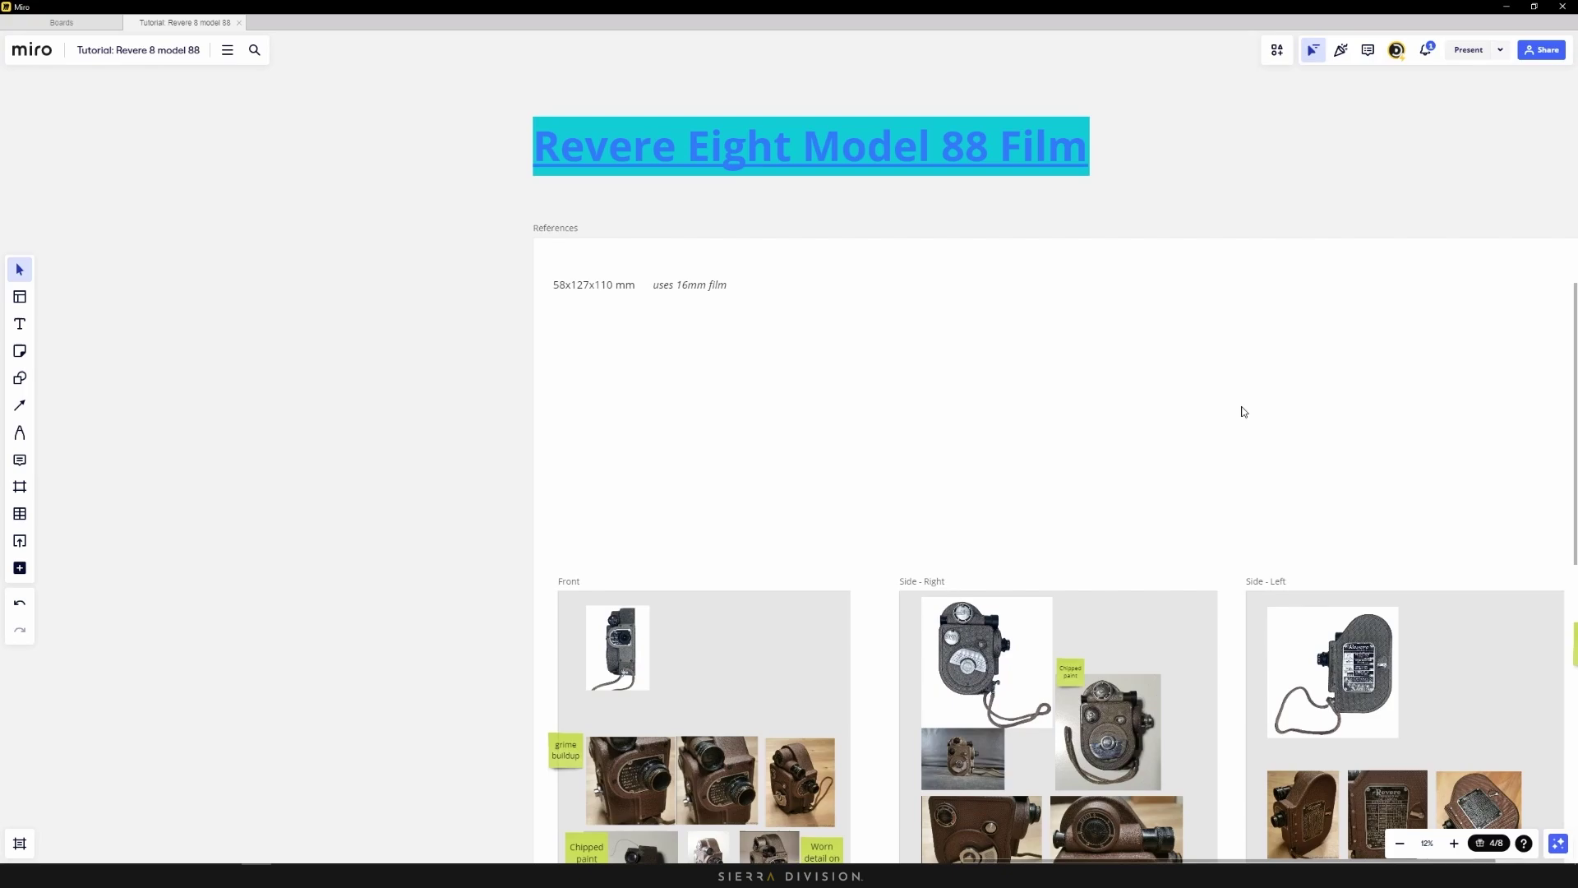
# Pan the canvas to reveal the Front, Side - Right, Side - Left and Back photo frames
pyautogui.moveTo(1239, 408); pyautogui.dragTo(1052, 299)
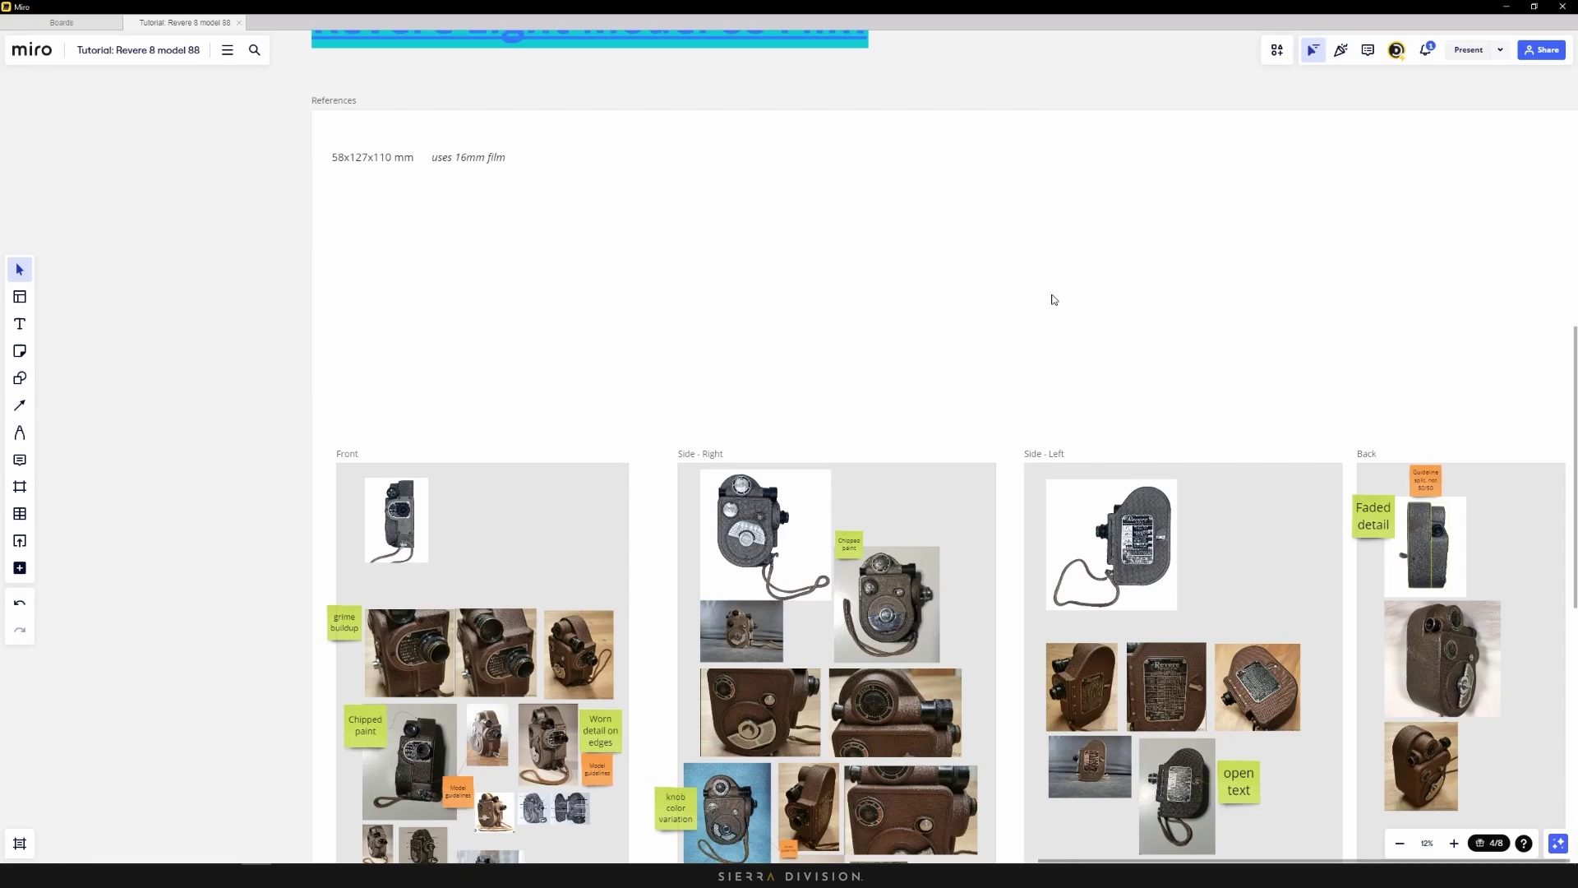
pyautogui.moveTo(1050, 310); pyautogui.dragTo(955, 247)
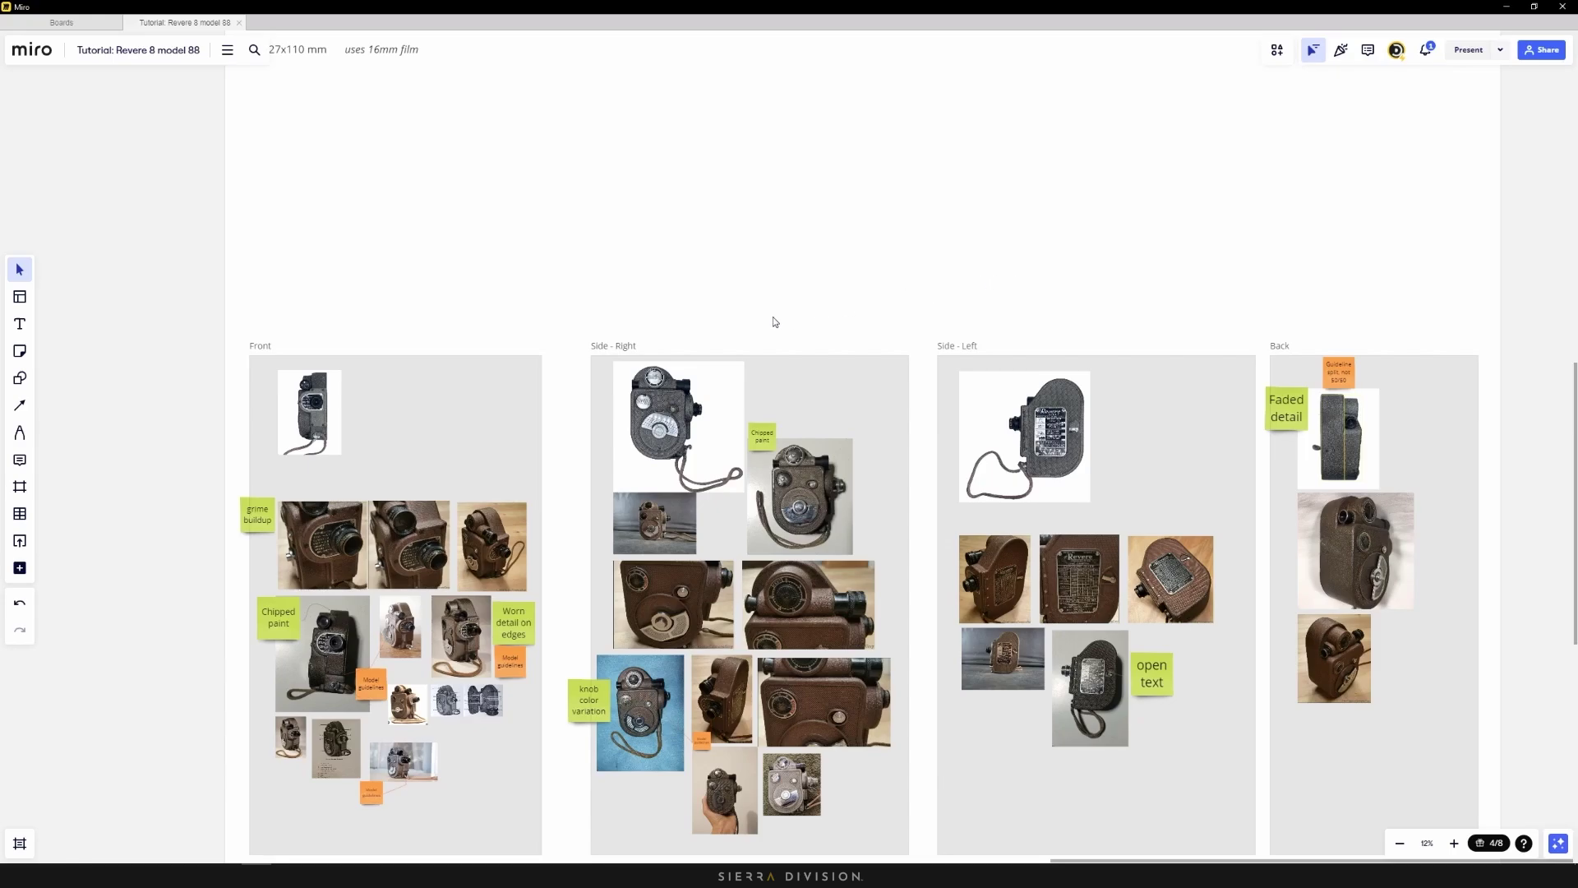
# Move down to the Text and Presentation rows and zoom into the presentation photo
pyautogui.moveTo(737, 327); pyautogui.dragTo(918, 157)
pyautogui.scroll(-5, 796, 431)
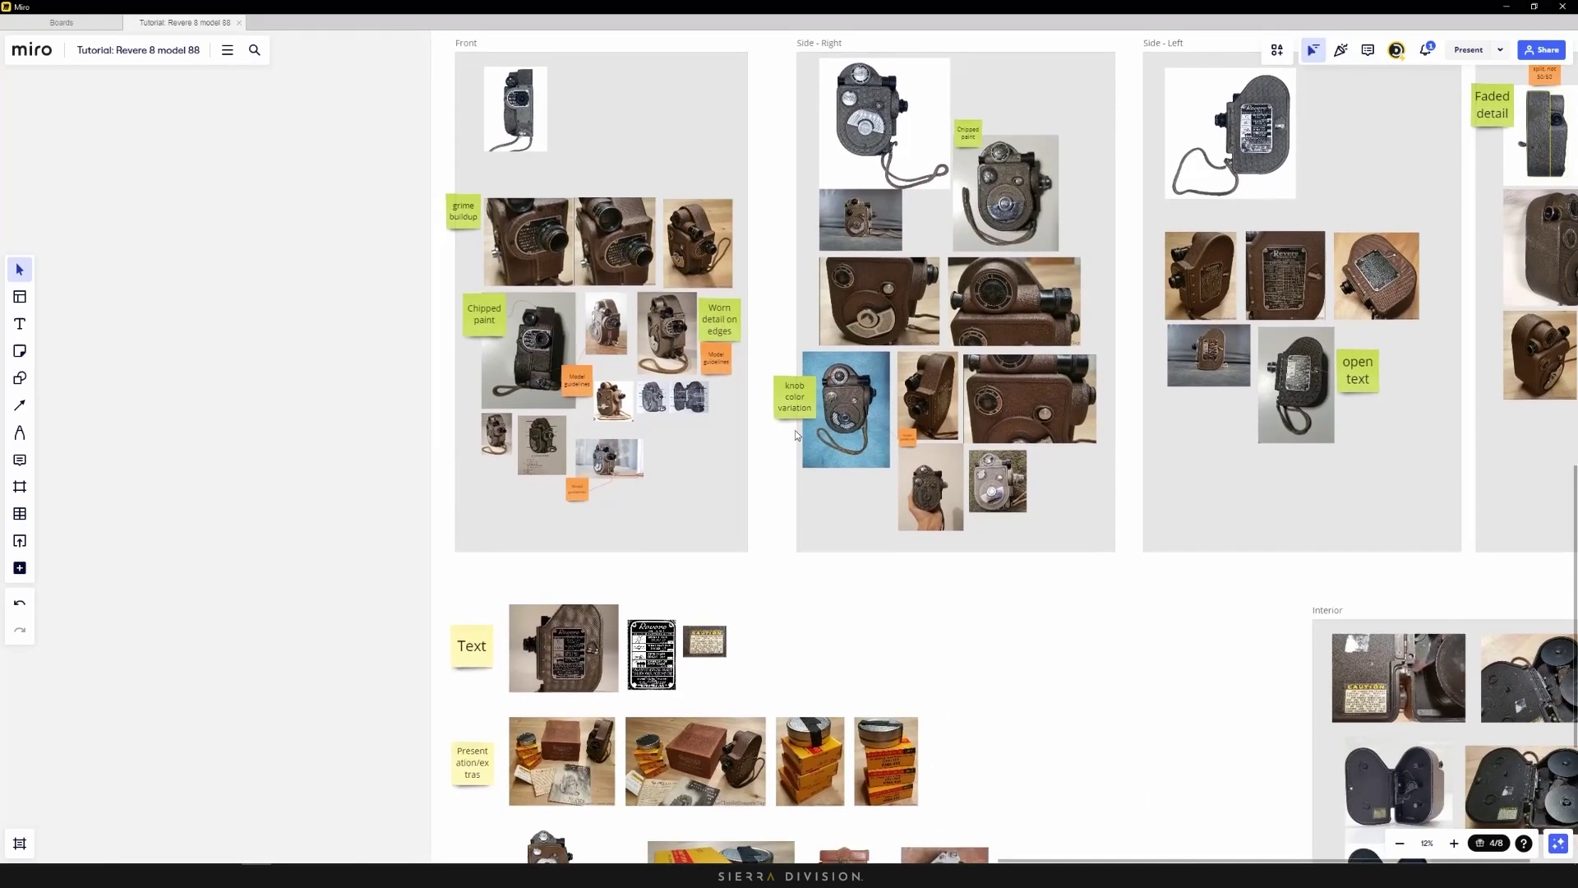
pyautogui.moveTo(790, 257); pyautogui.dragTo(742, 433)
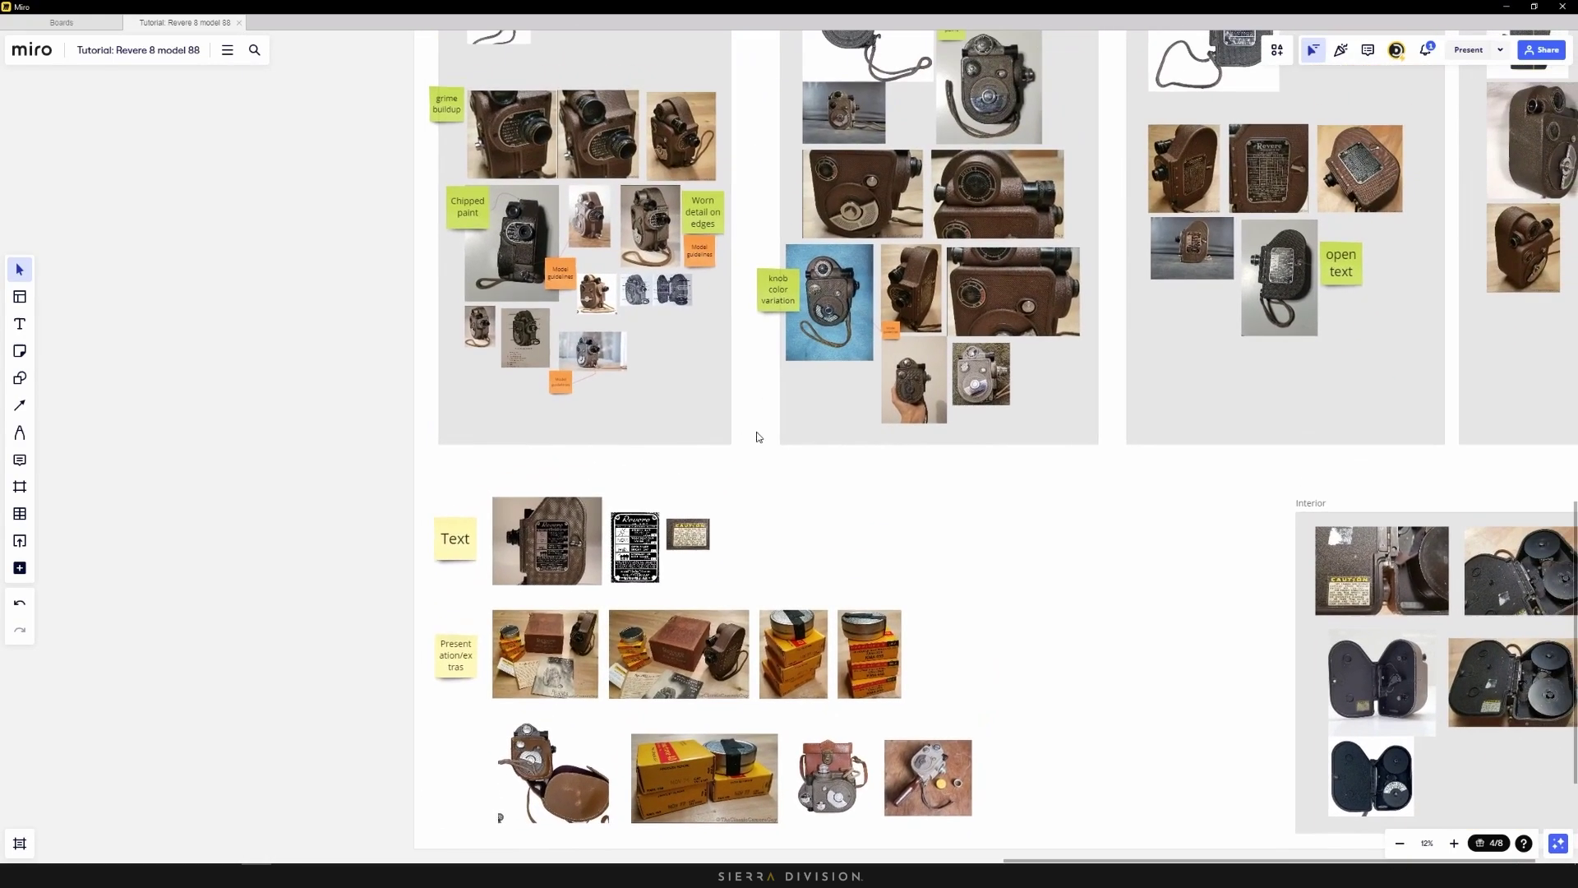
pyautogui.scroll(-2, 824, 423)
pyautogui.scroll(5, 825, 423)
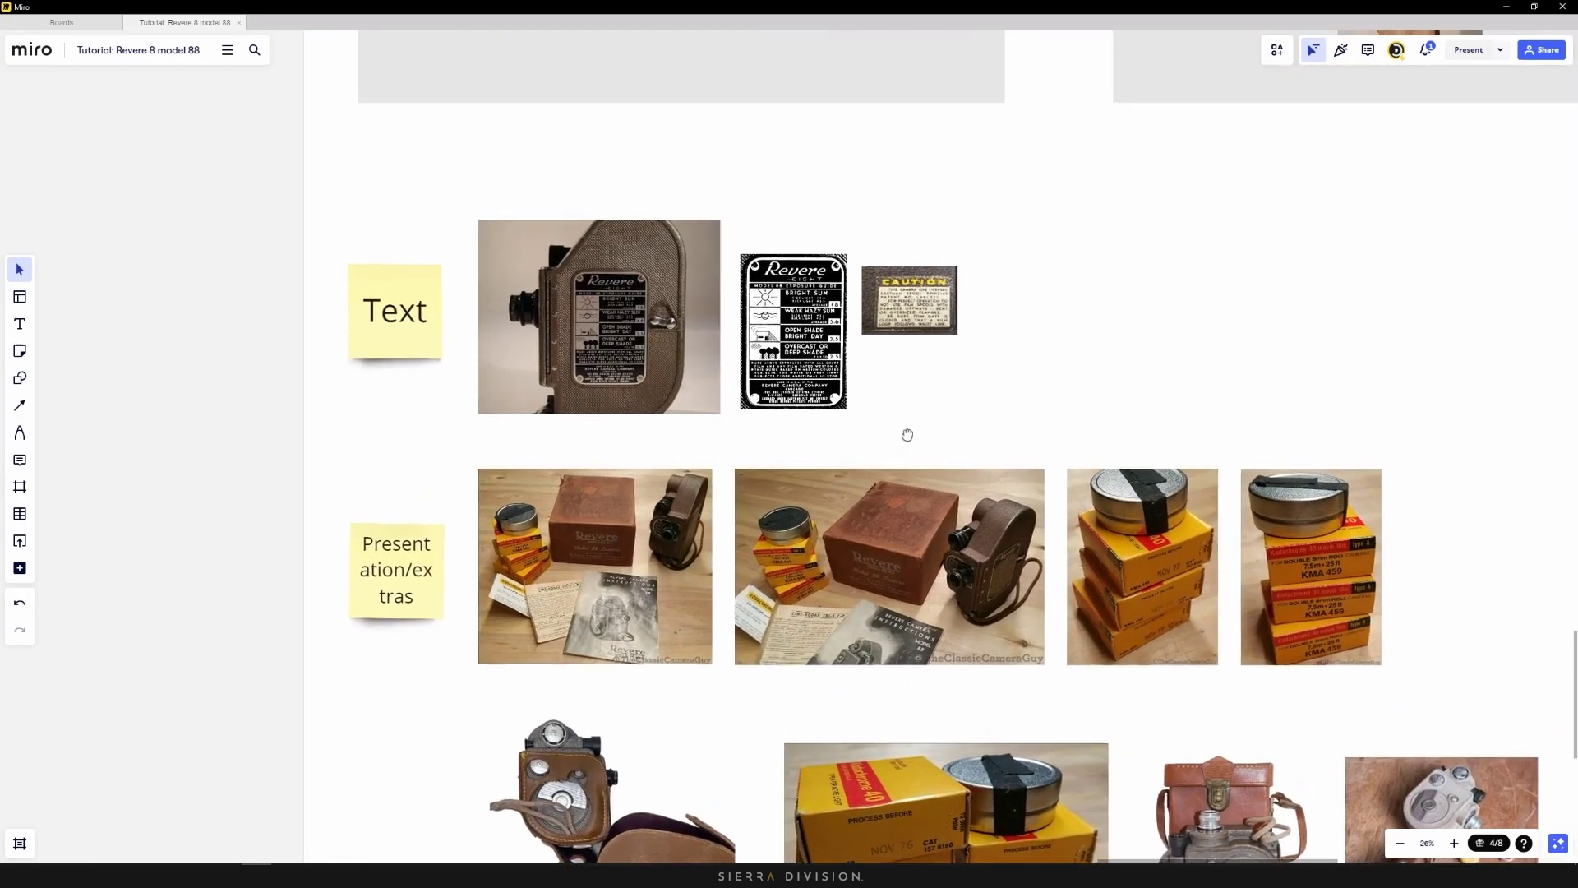
pyautogui.scroll(8, 666, 564)
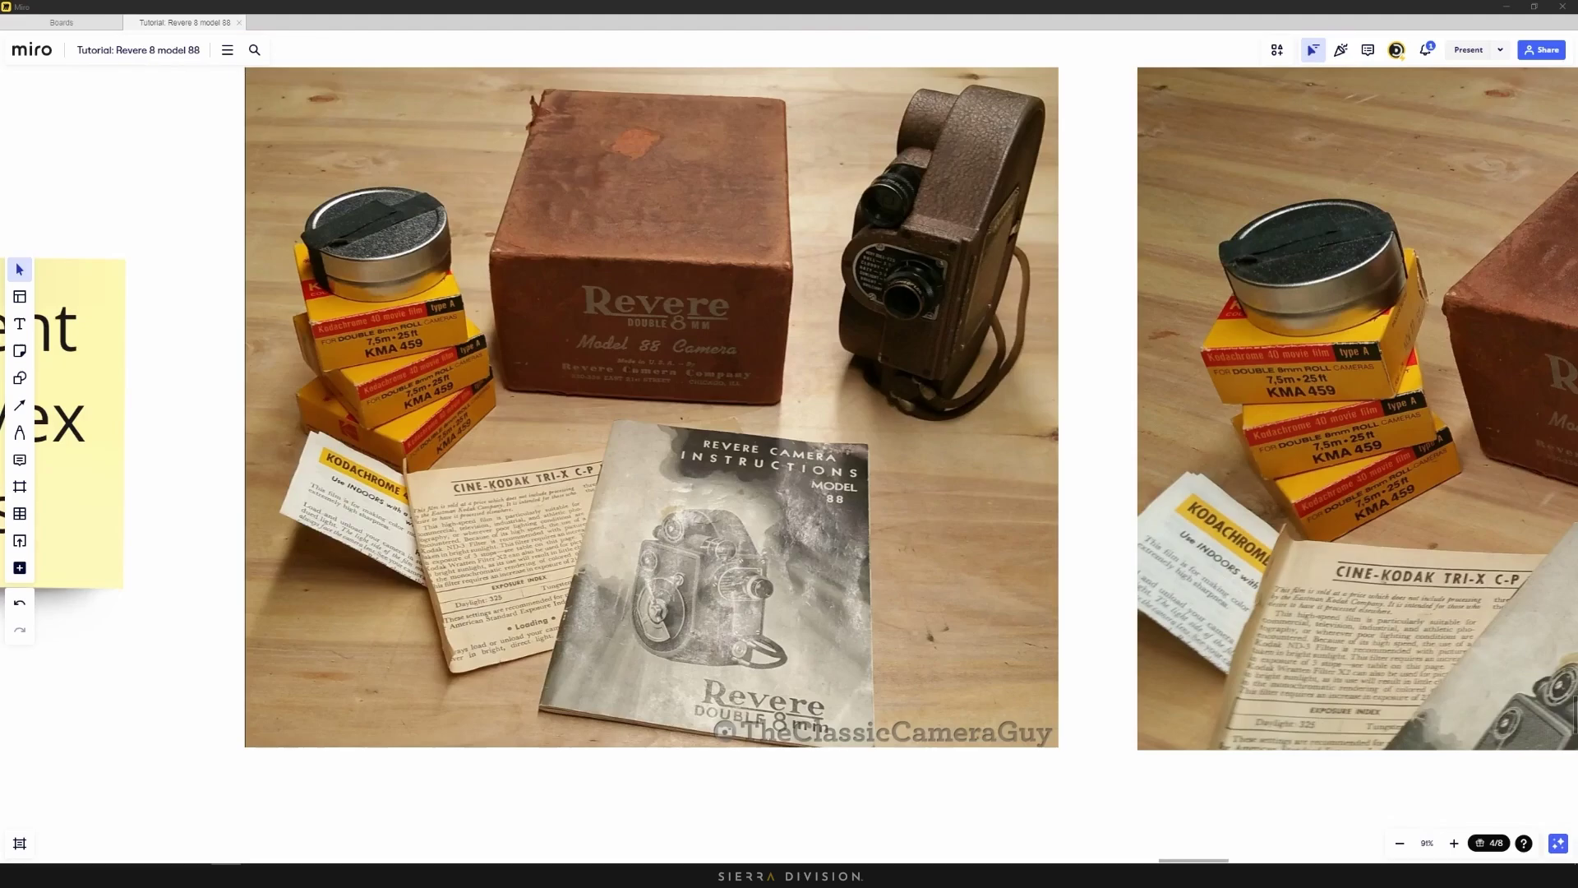
# Snip the Revere Model 88 instruction booklet from the photo, then switch to Google in Firefox
pyautogui.press('super+shift+s')
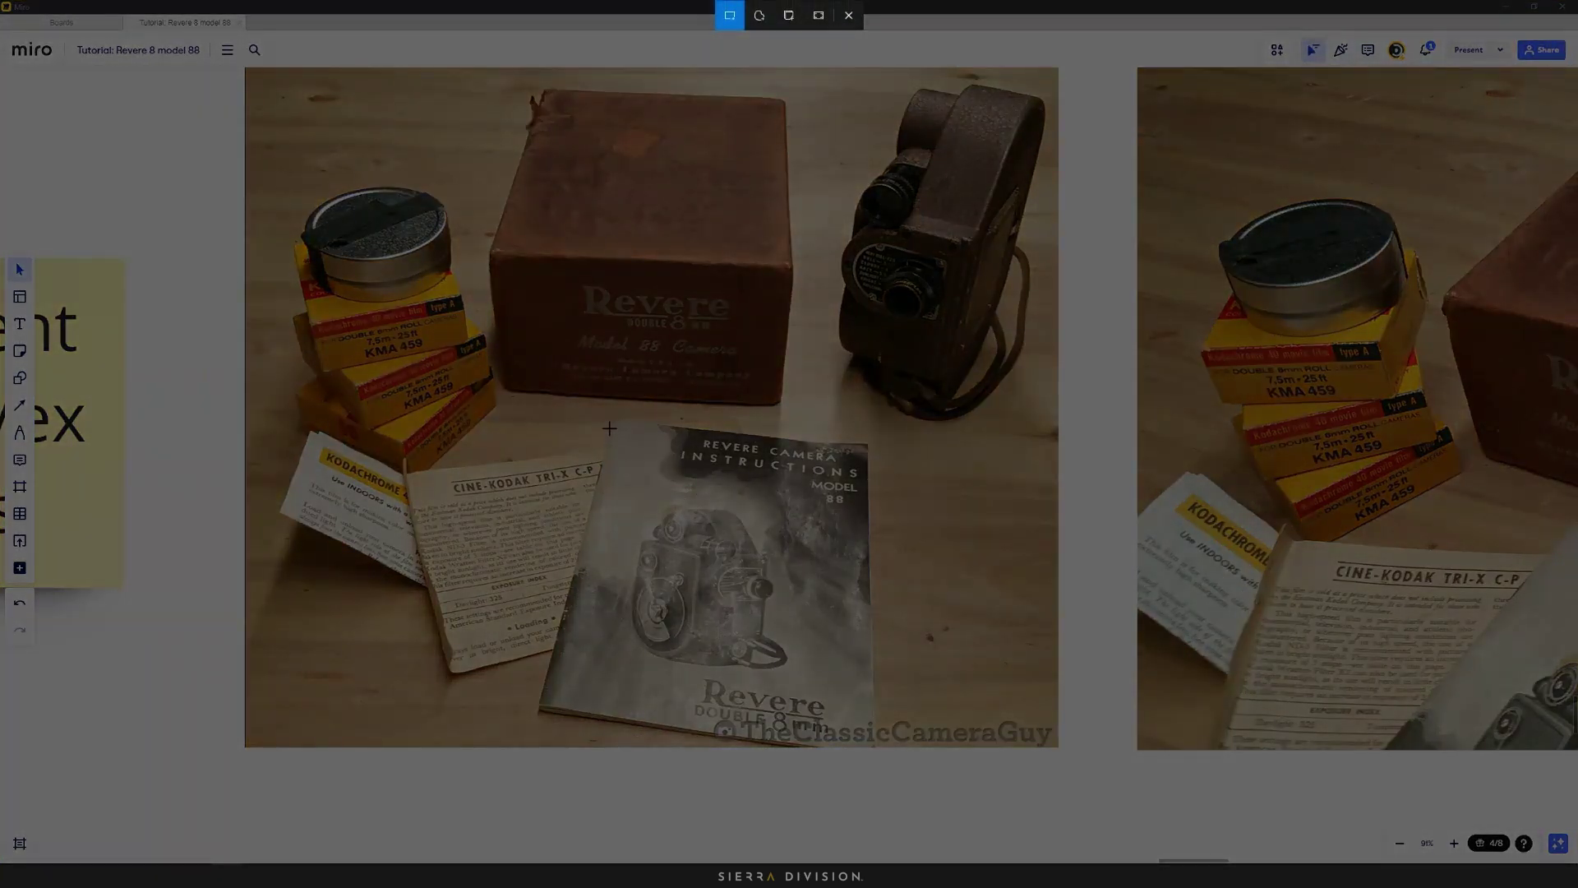
pyautogui.moveTo(608, 425); pyautogui.dragTo(861, 726)
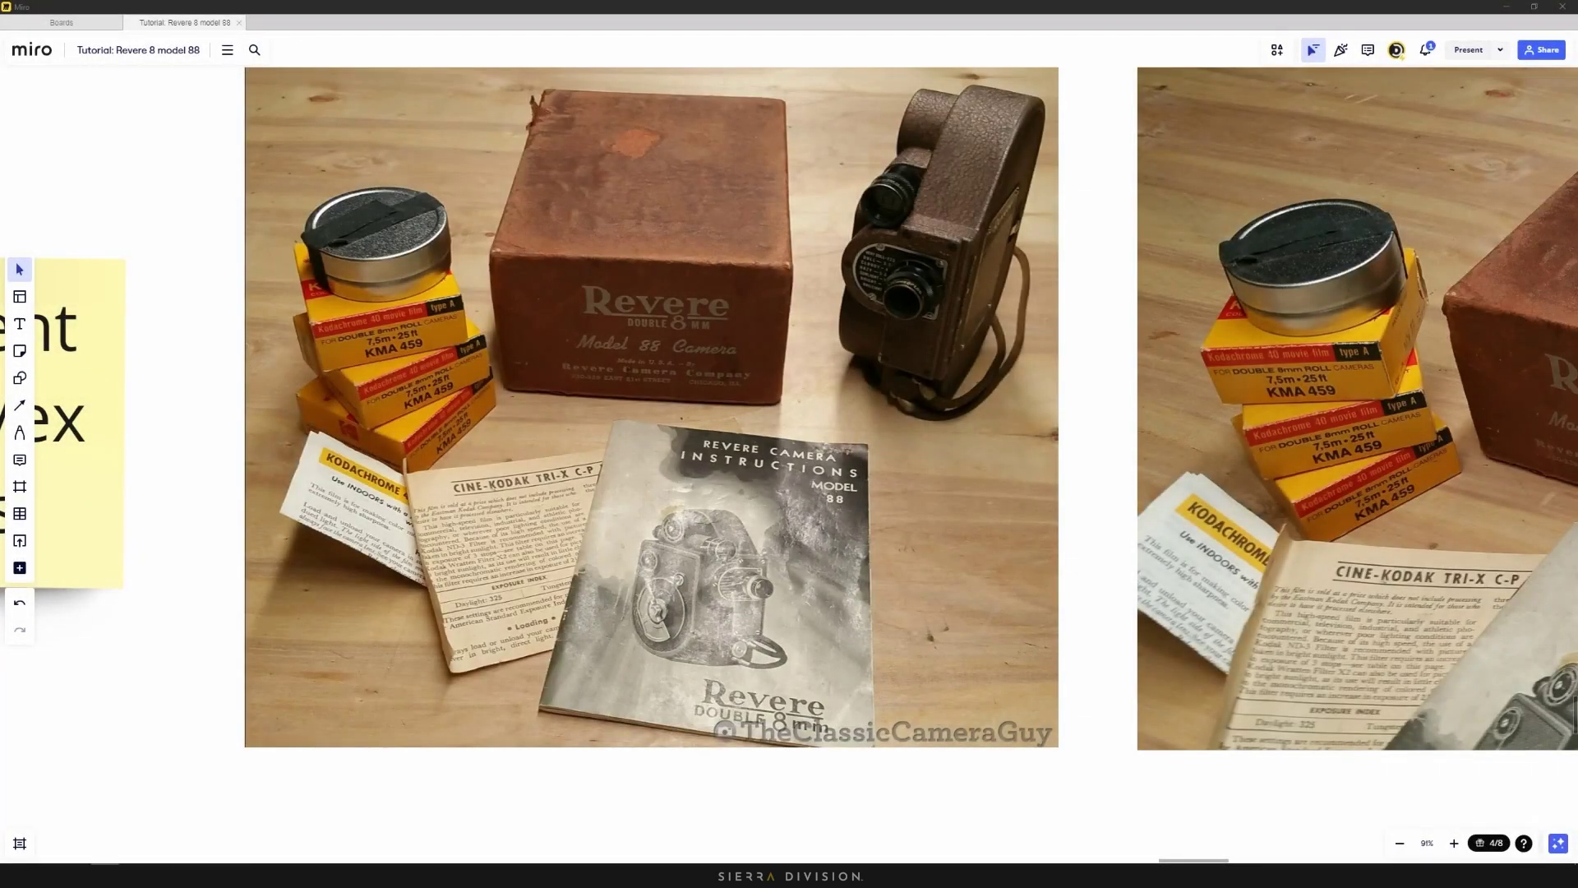
pyautogui.hotkey('alt', 'Tab')
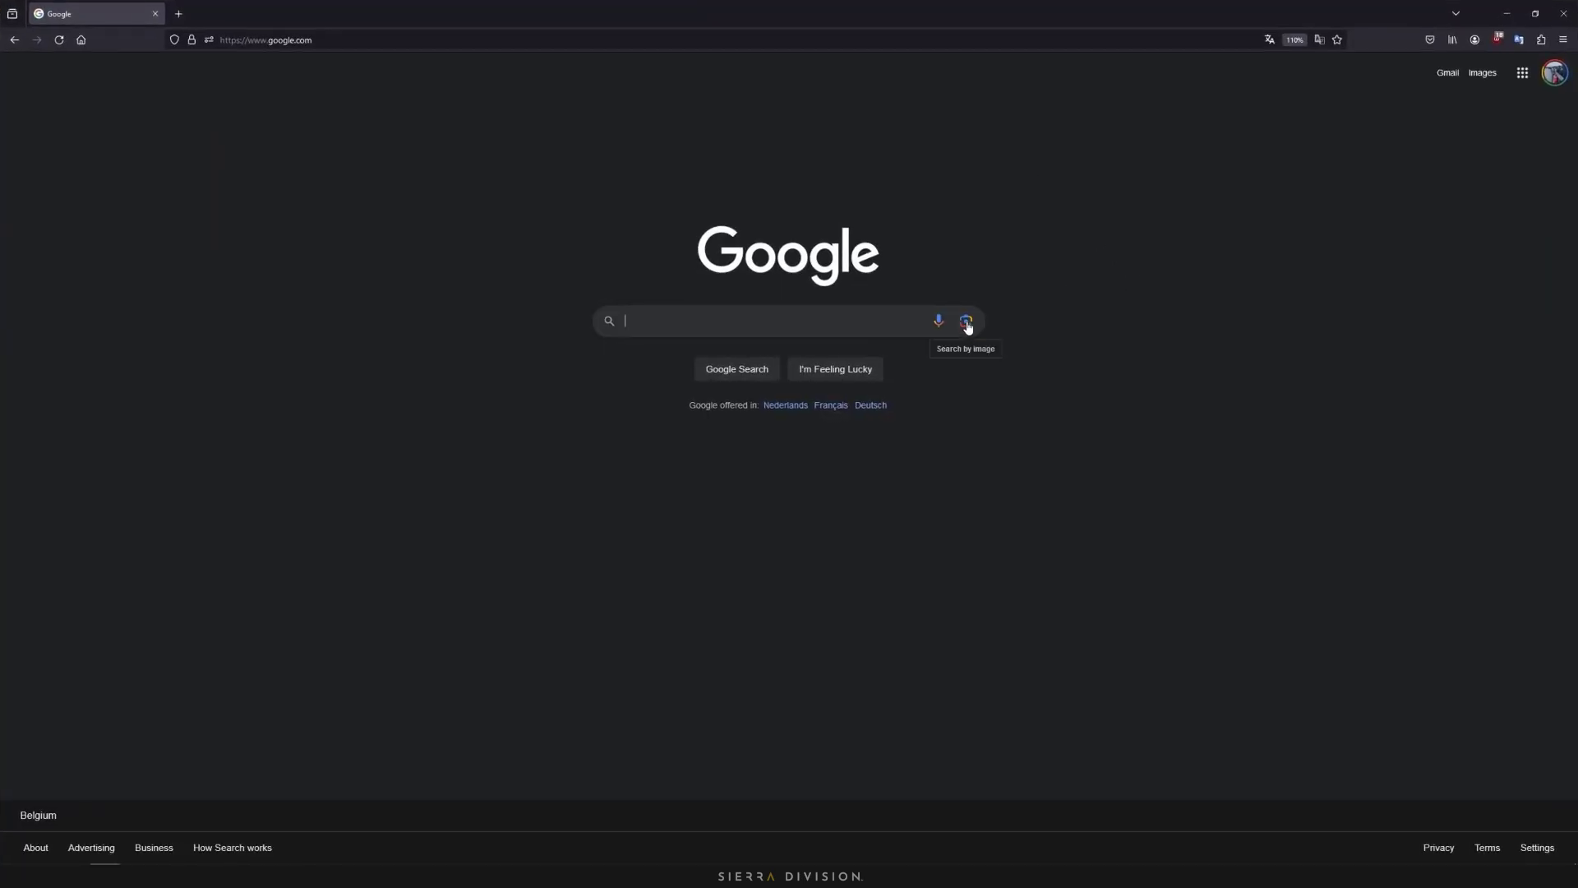
# Run a Google Lens search on the pasted booklet snip and check the Vintage Audio Store match
pyautogui.click(967, 325)
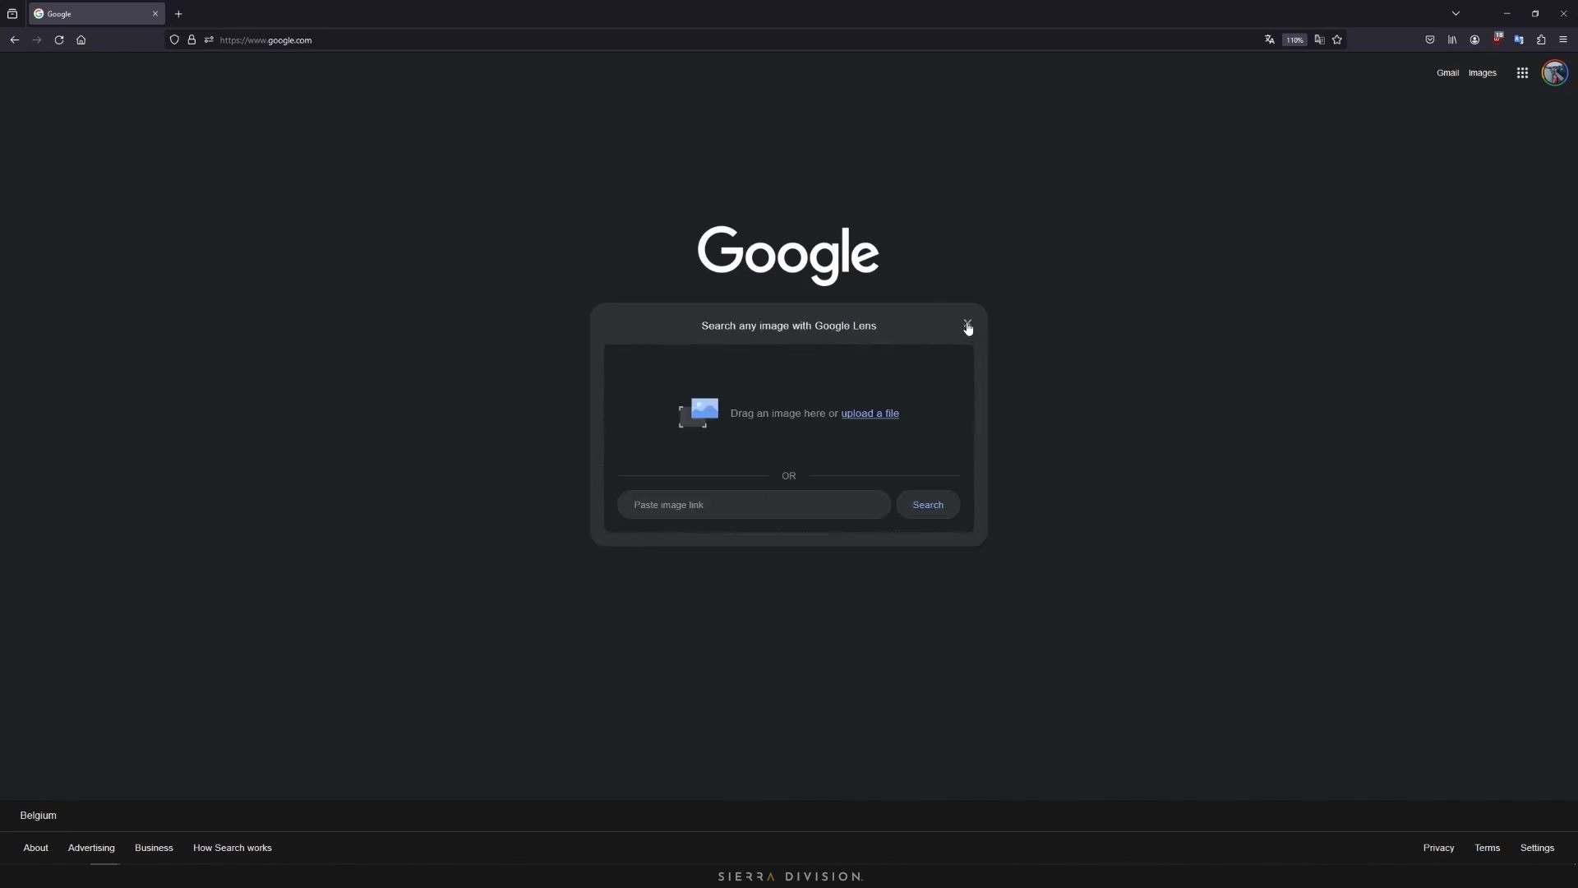
pyautogui.hotkey('ctrl', 'v')
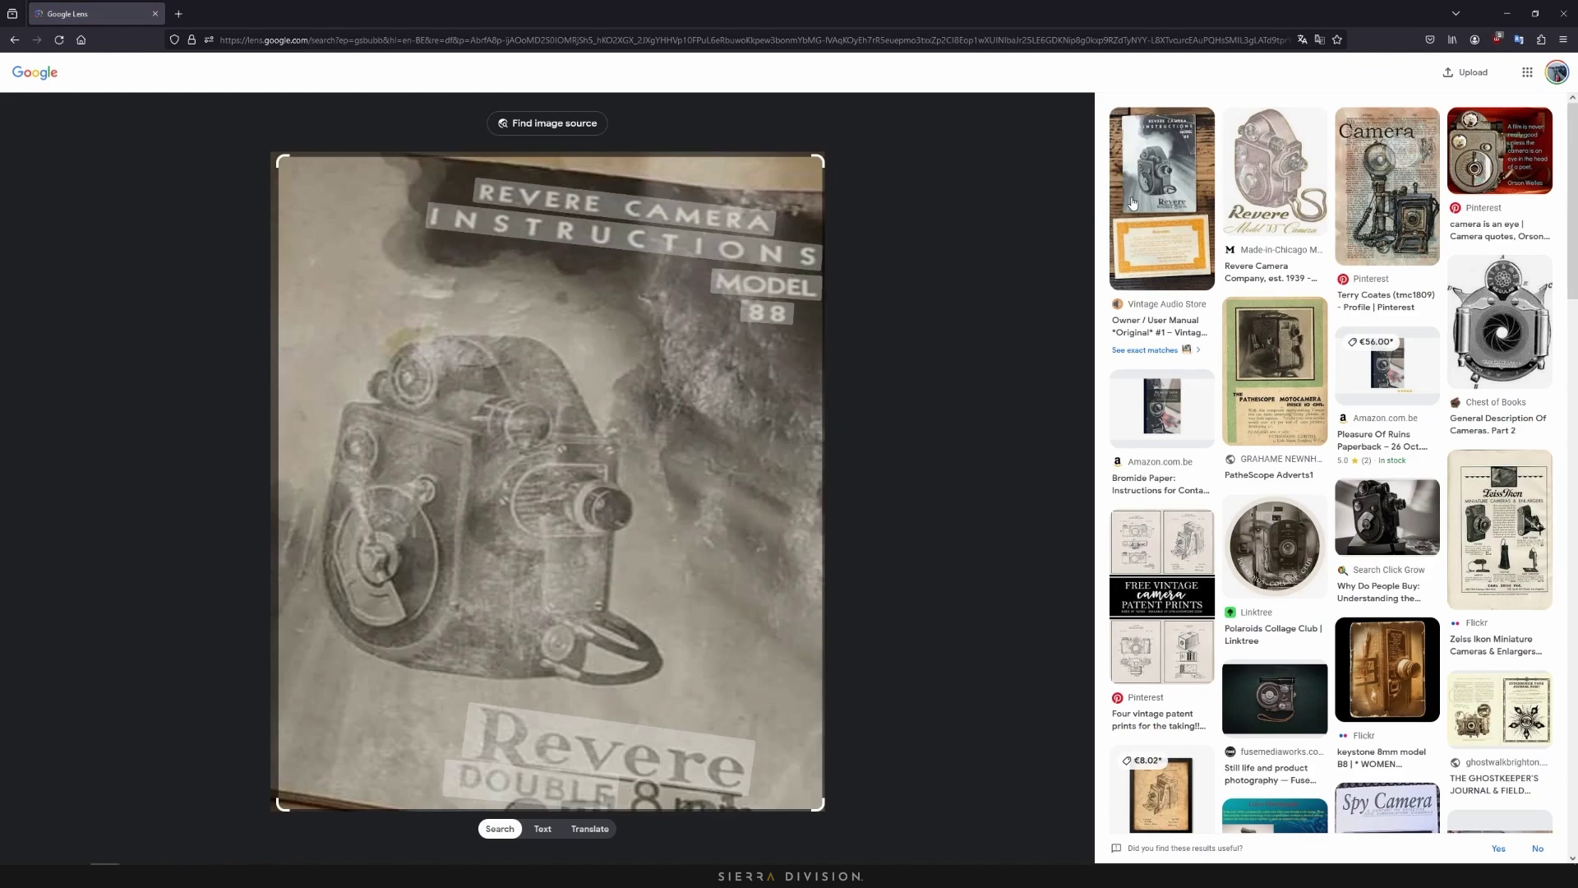
pyautogui.click(1186, 179)
pyautogui.click(104, 5)
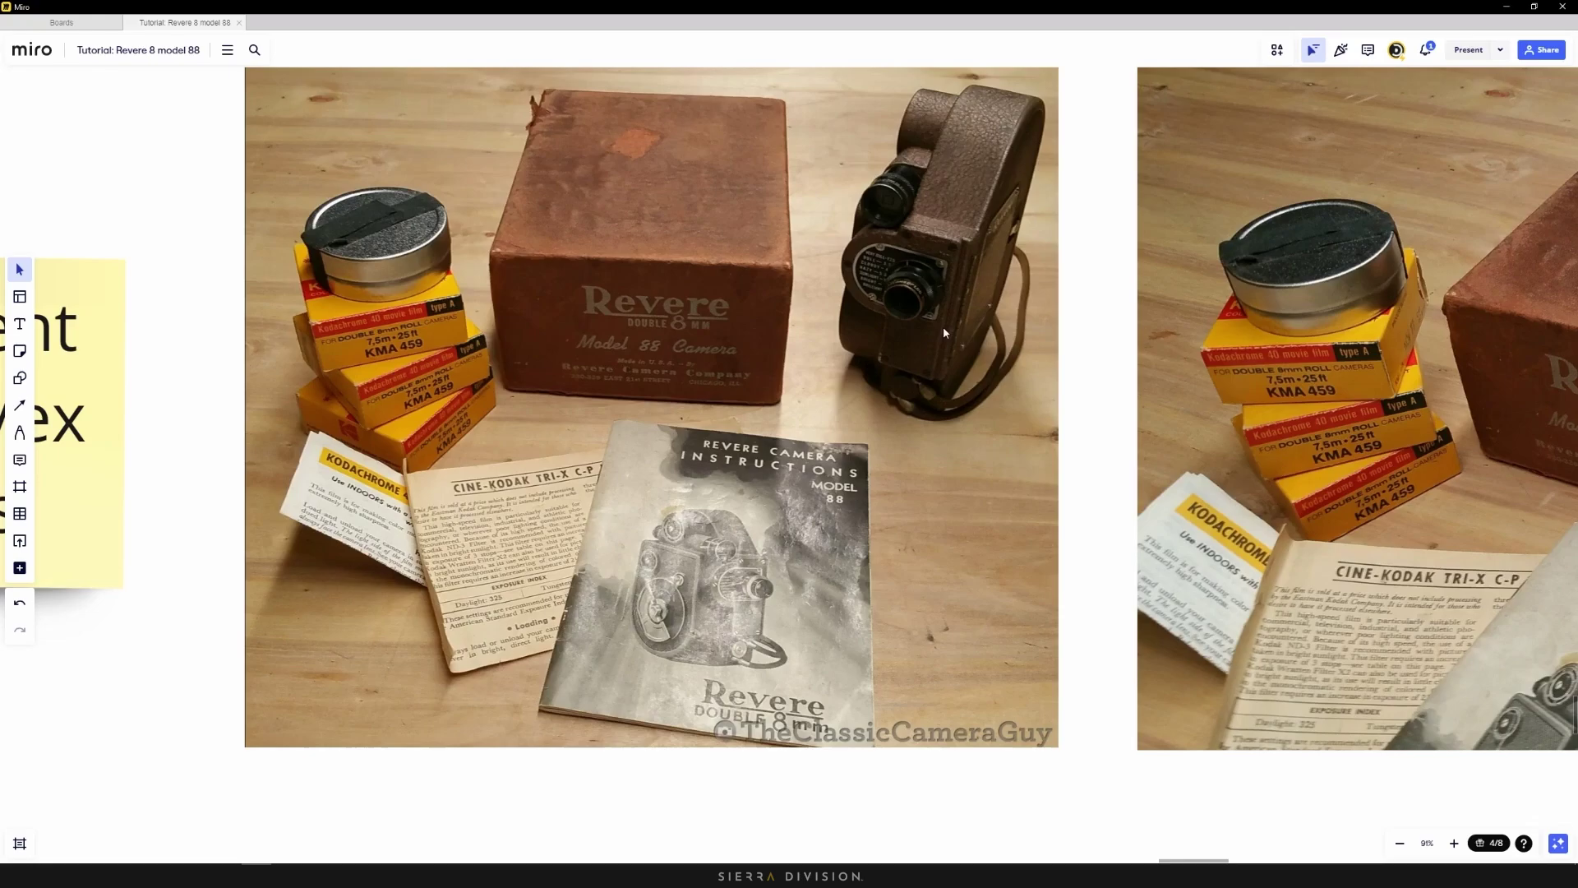
# Zoom out from the presentation photo toward the Front and Side - Right frames
pyautogui.scroll(-3, 944, 332)
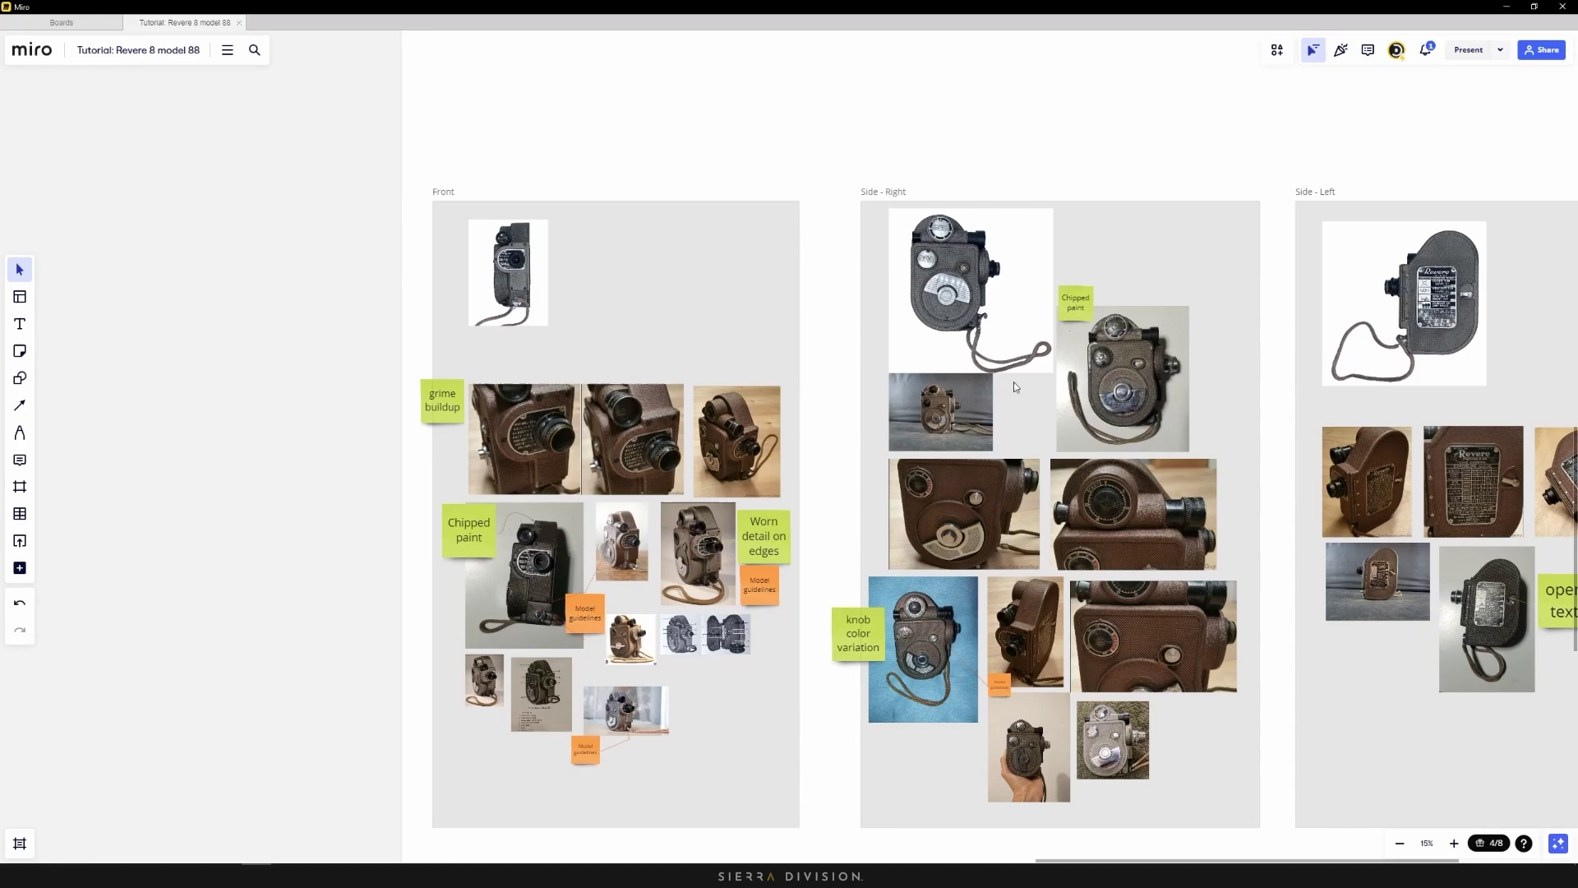
# Zoom out and recentre so the view panels, Text and Present rows and Interior frame all show
pyautogui.scroll(-3, 958, 470)
pyautogui.scroll(-5, 786, 406)
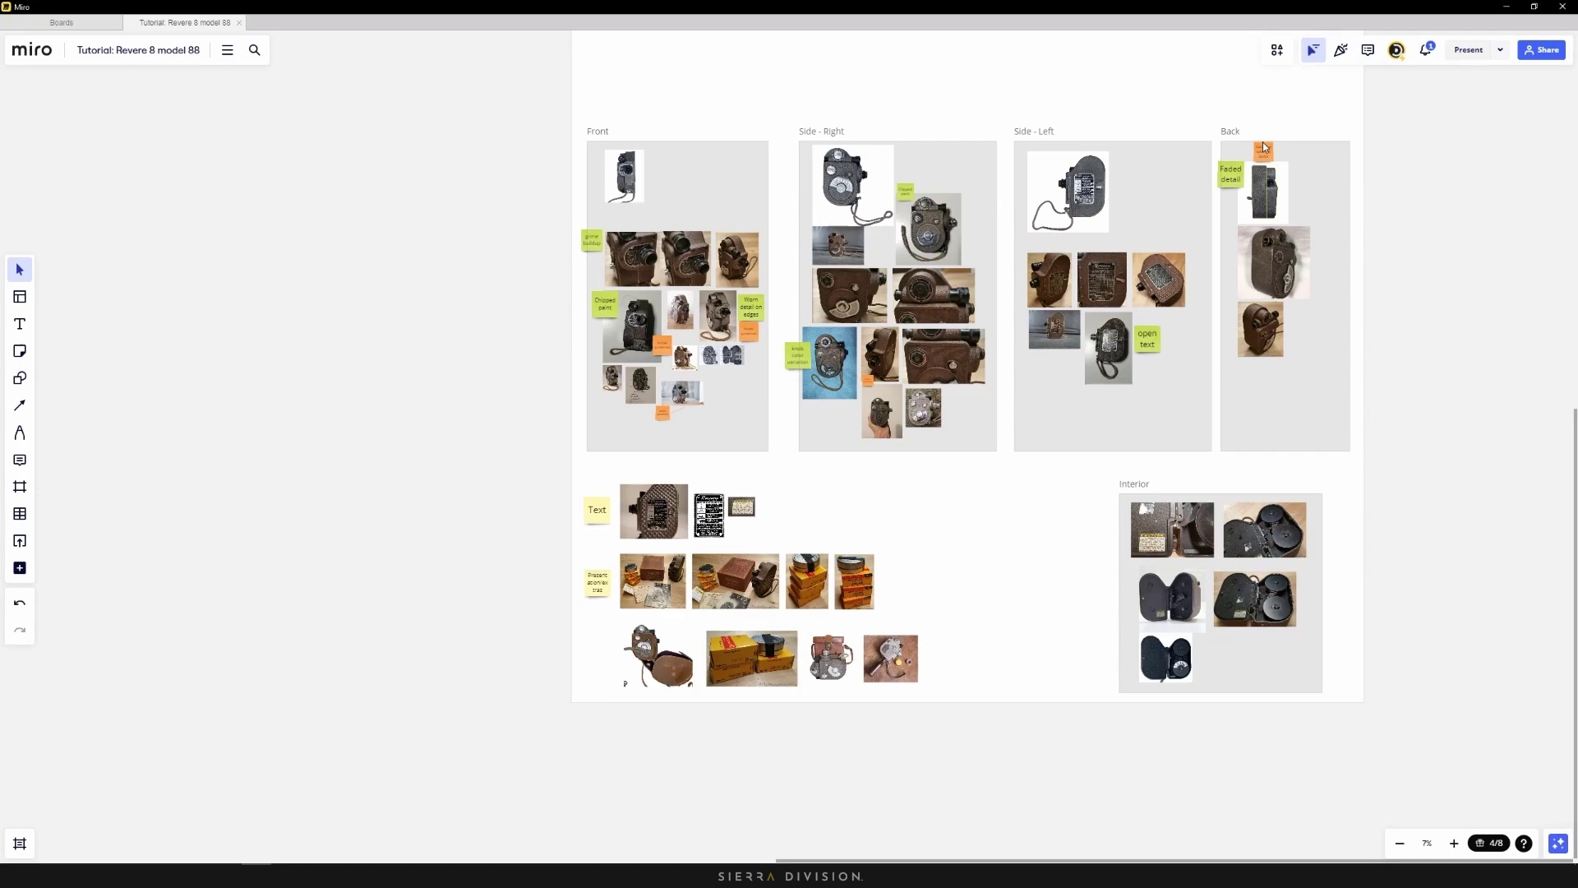
pyautogui.moveTo(947, 379); pyautogui.dragTo(934, 445)
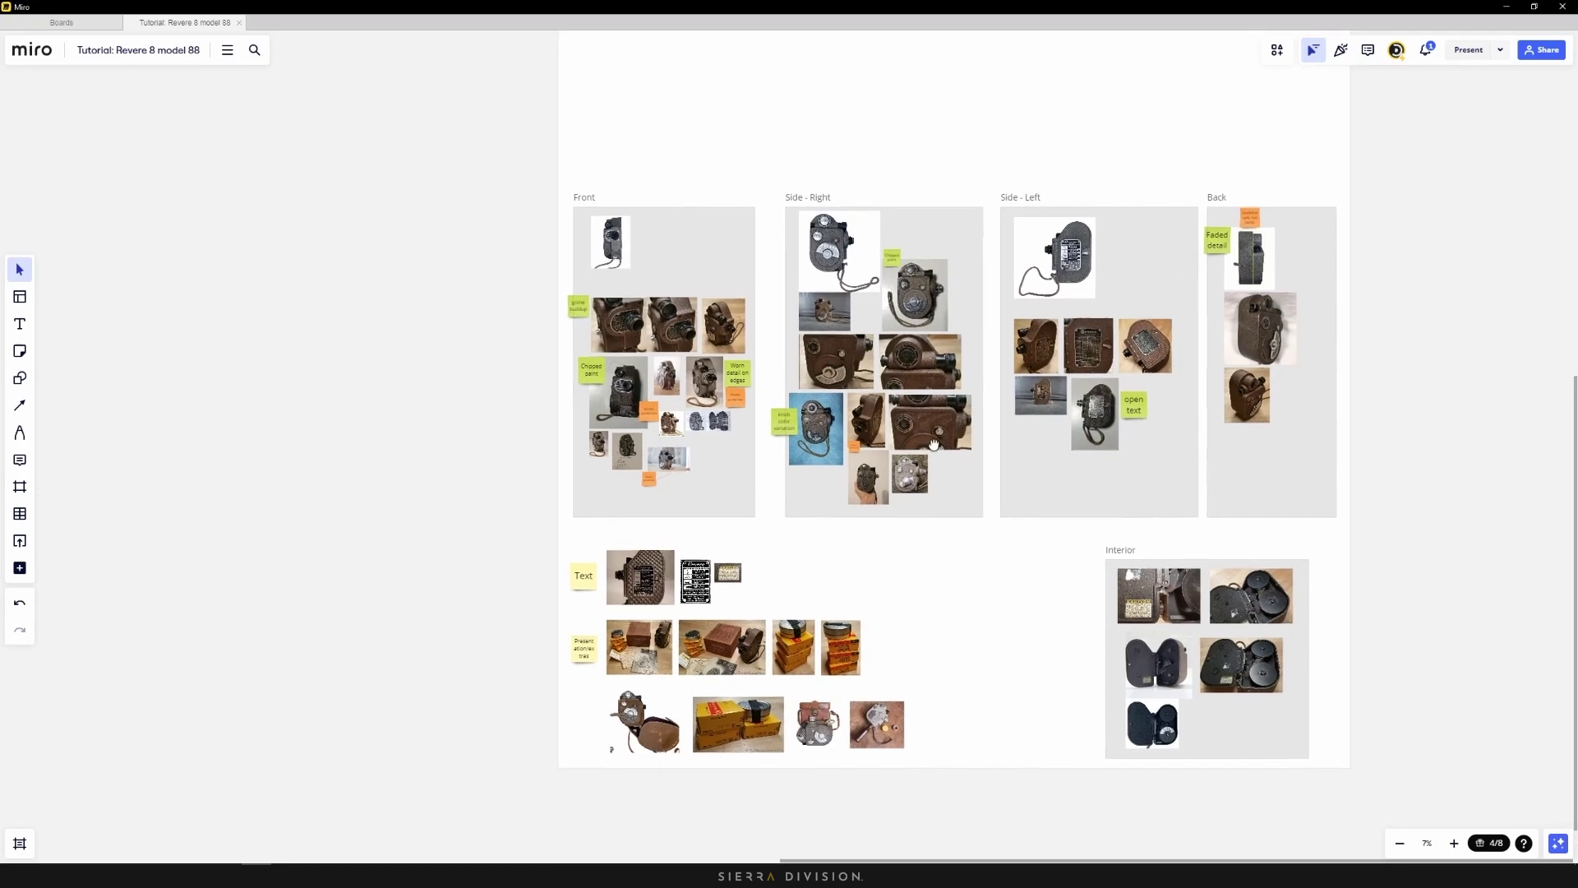
pyautogui.scroll(2, 950, 281)
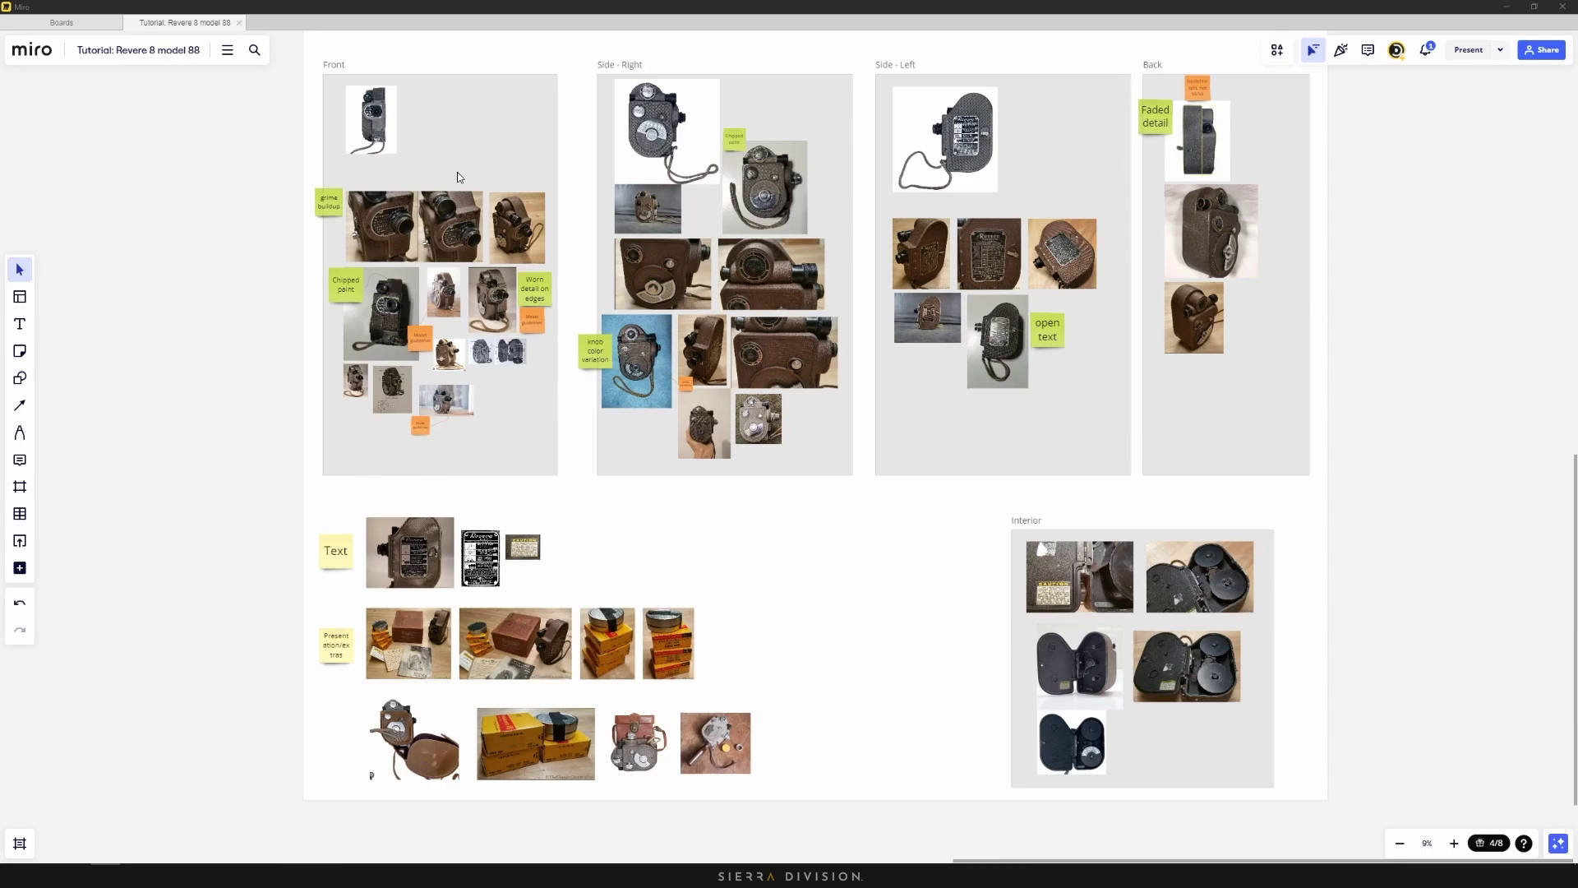
pyautogui.scroll(5, 392, 179)
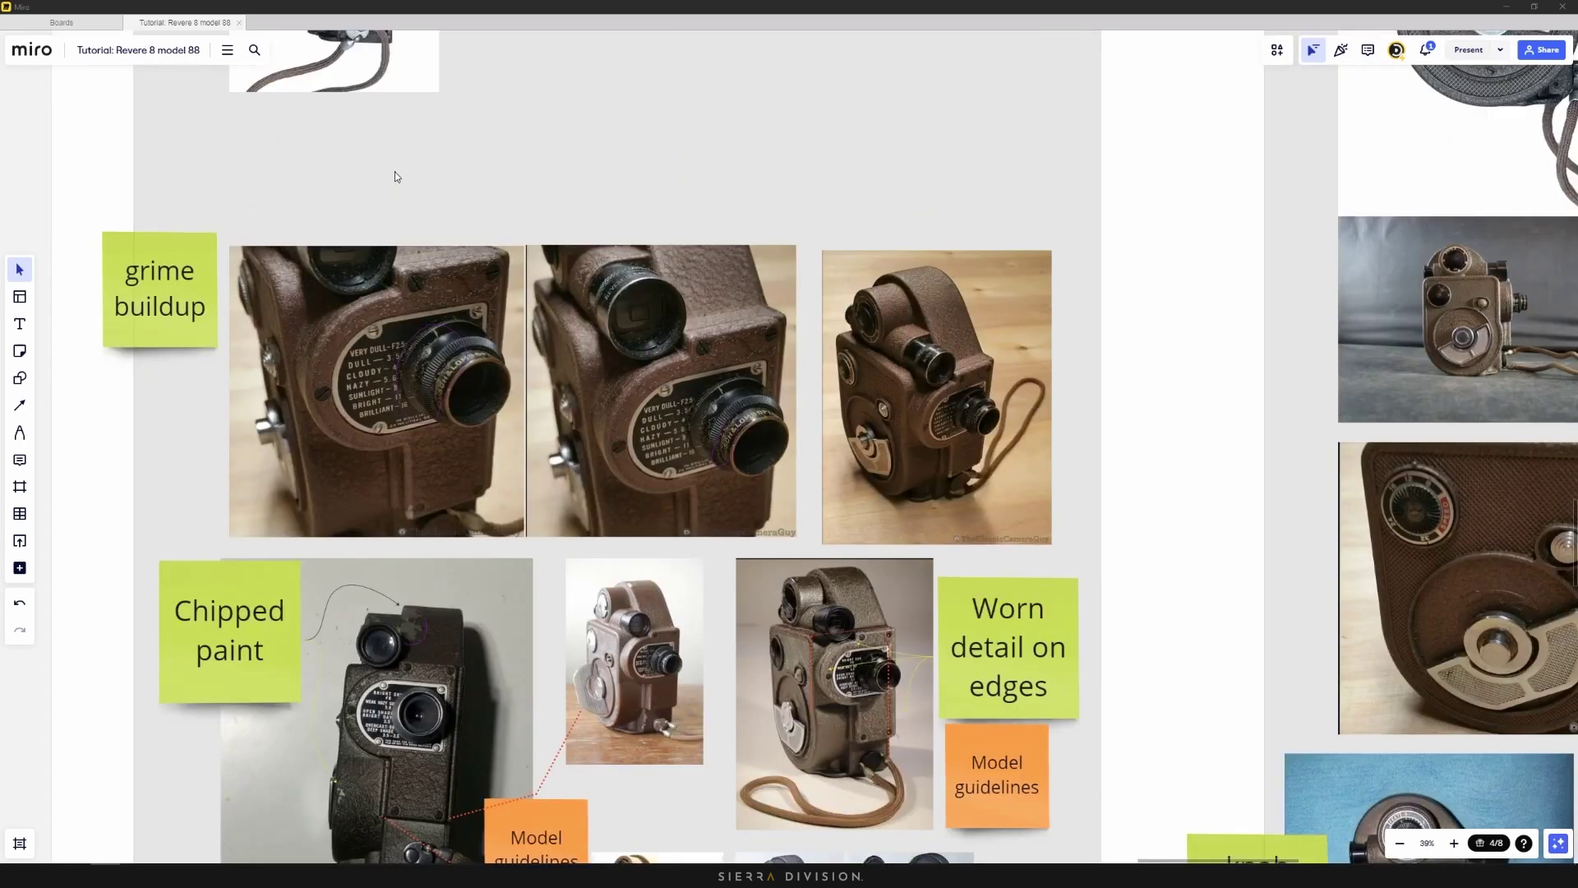
pyautogui.moveTo(394, 177); pyautogui.dragTo(402, 153)
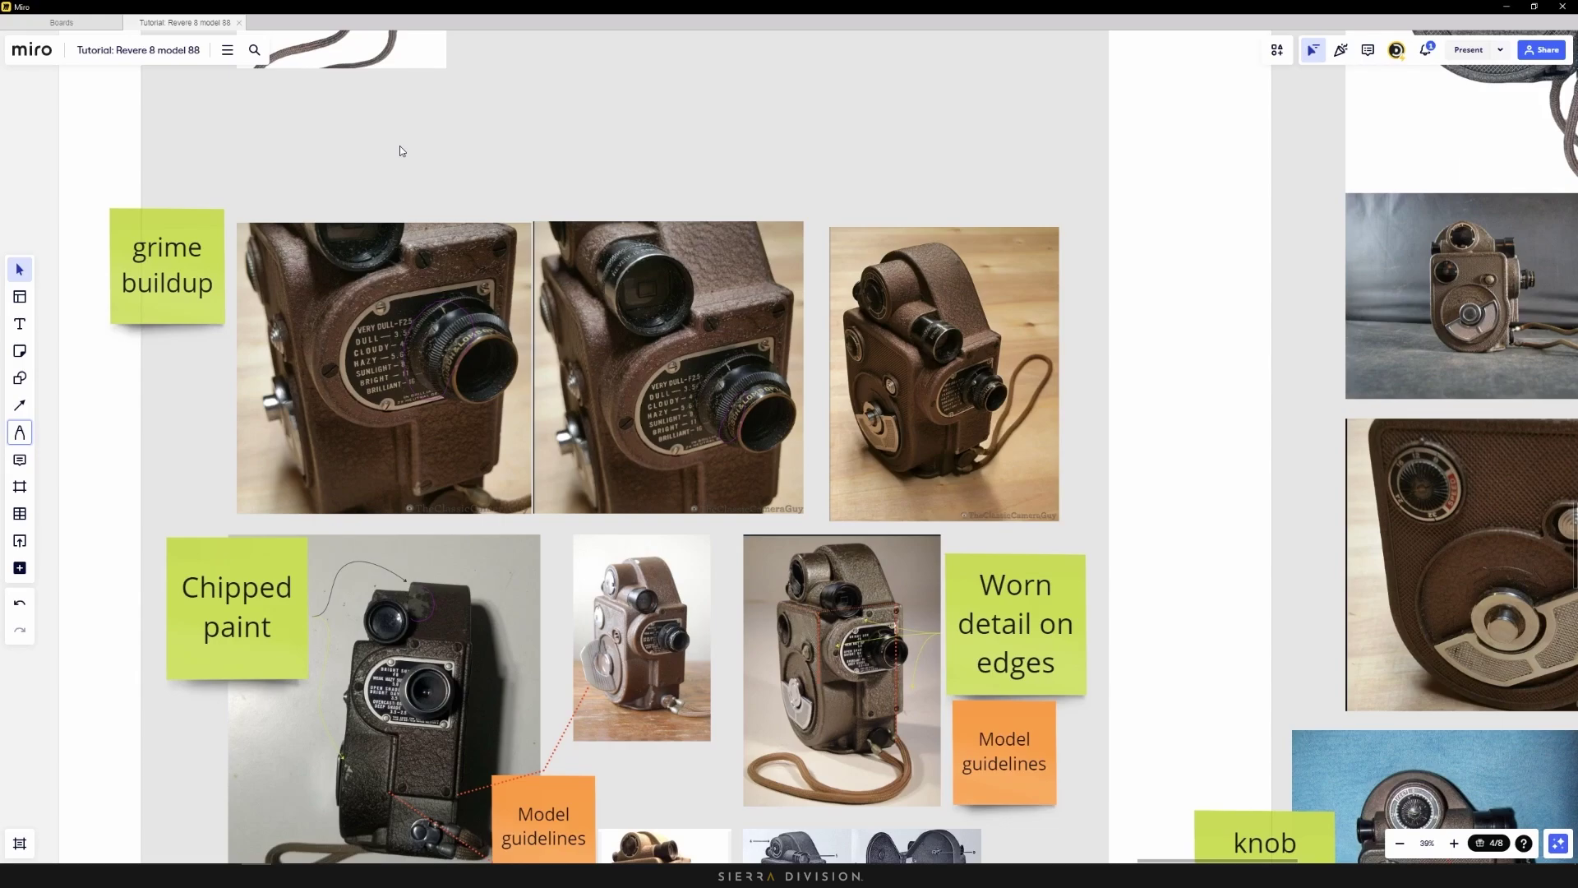
pyautogui.scroll(5, 176, 358)
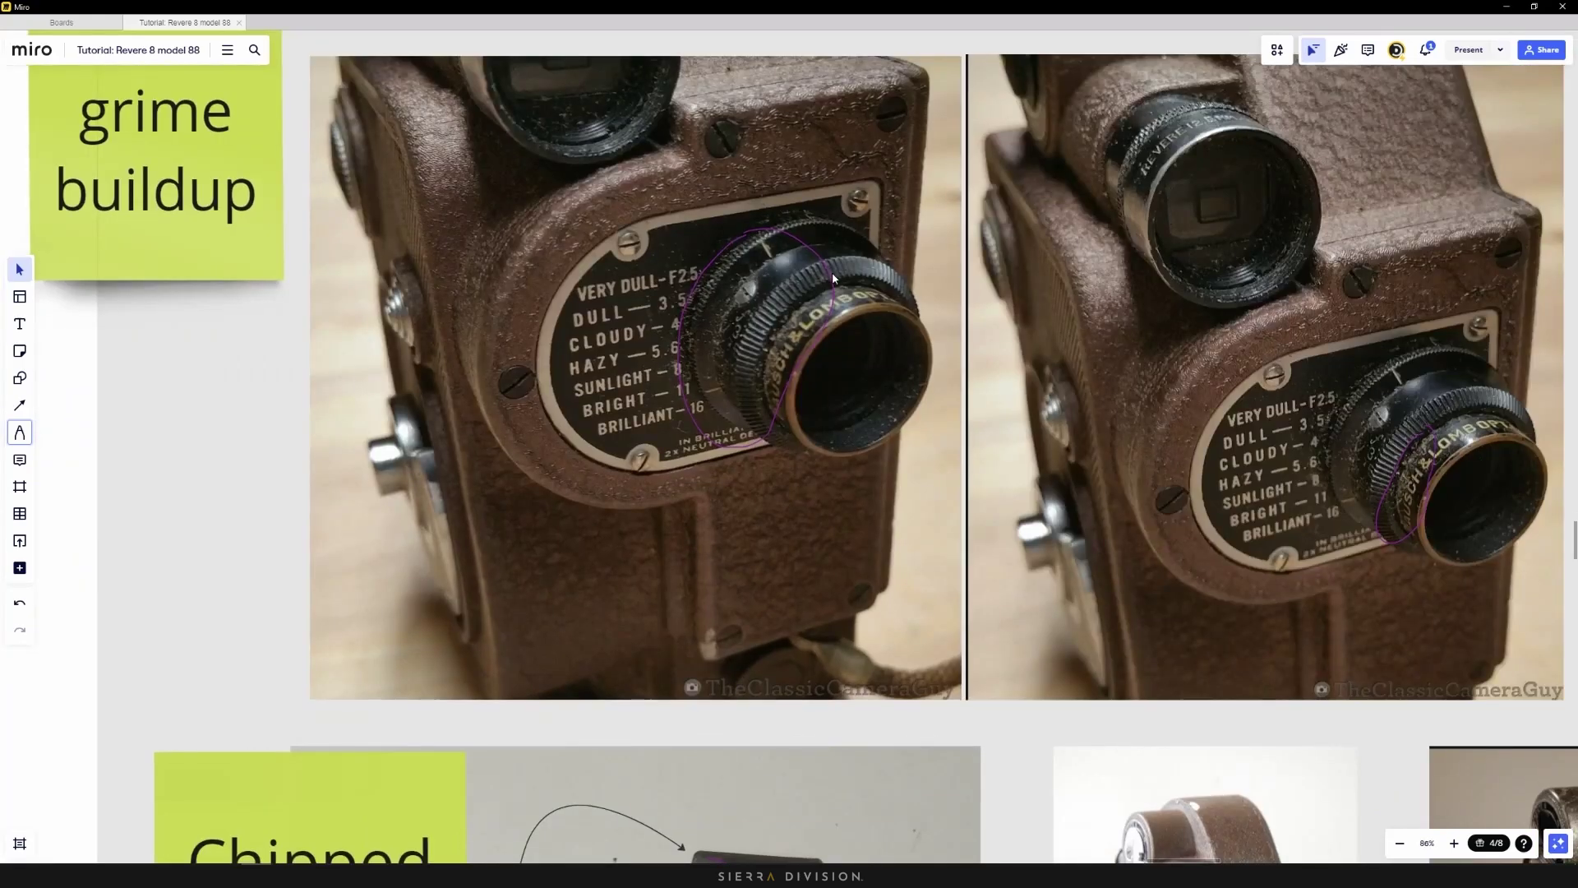
pyautogui.moveTo(831, 273); pyautogui.dragTo(723, 268)
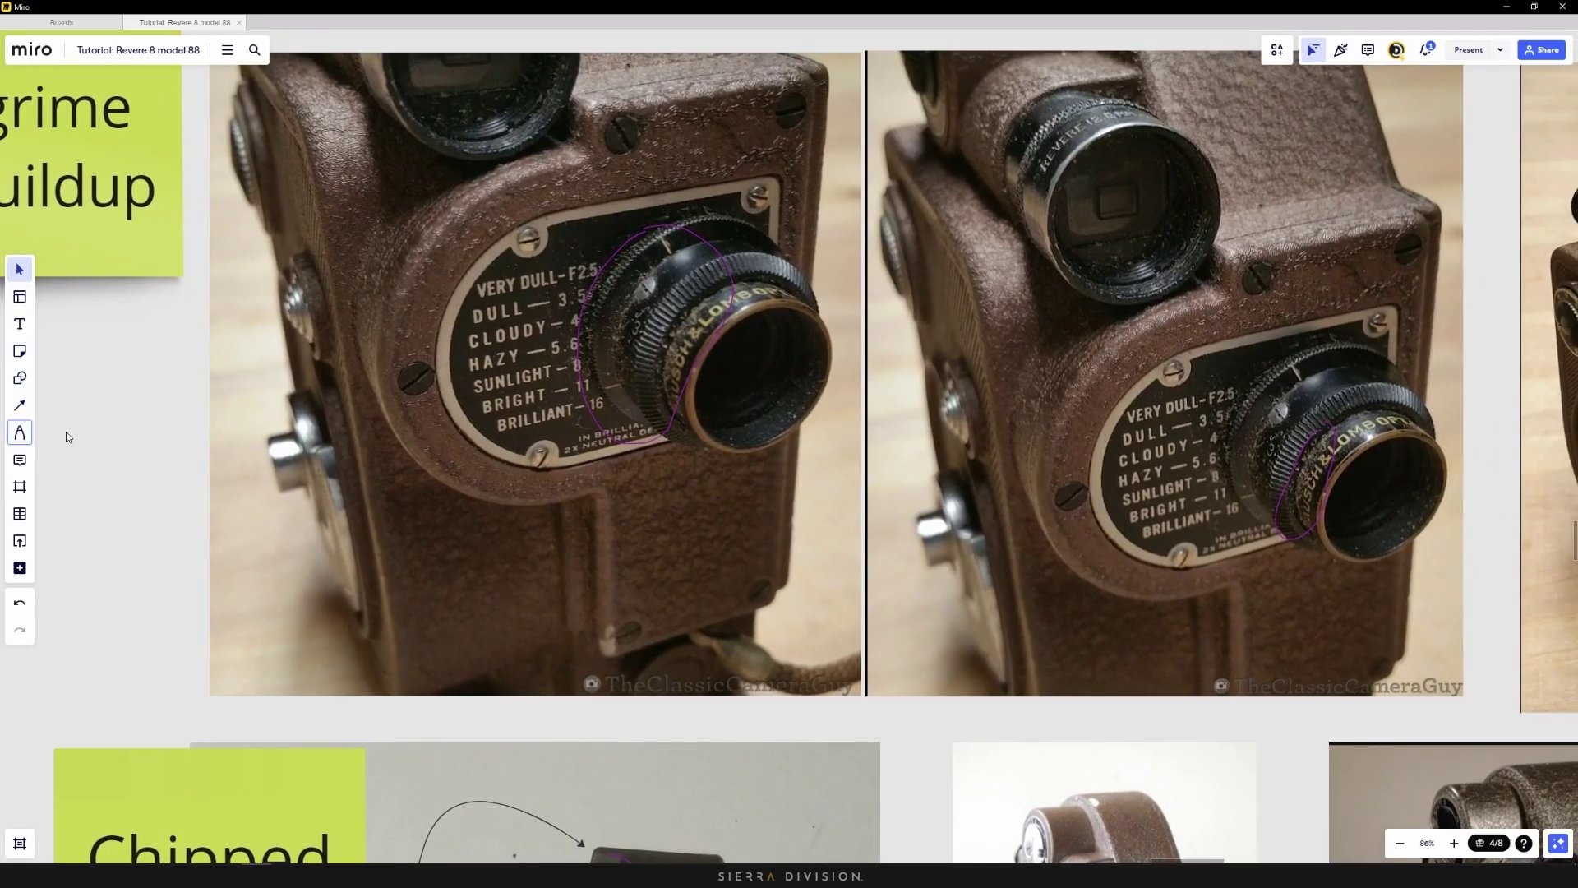
pyautogui.scroll(-4, 1025, 400)
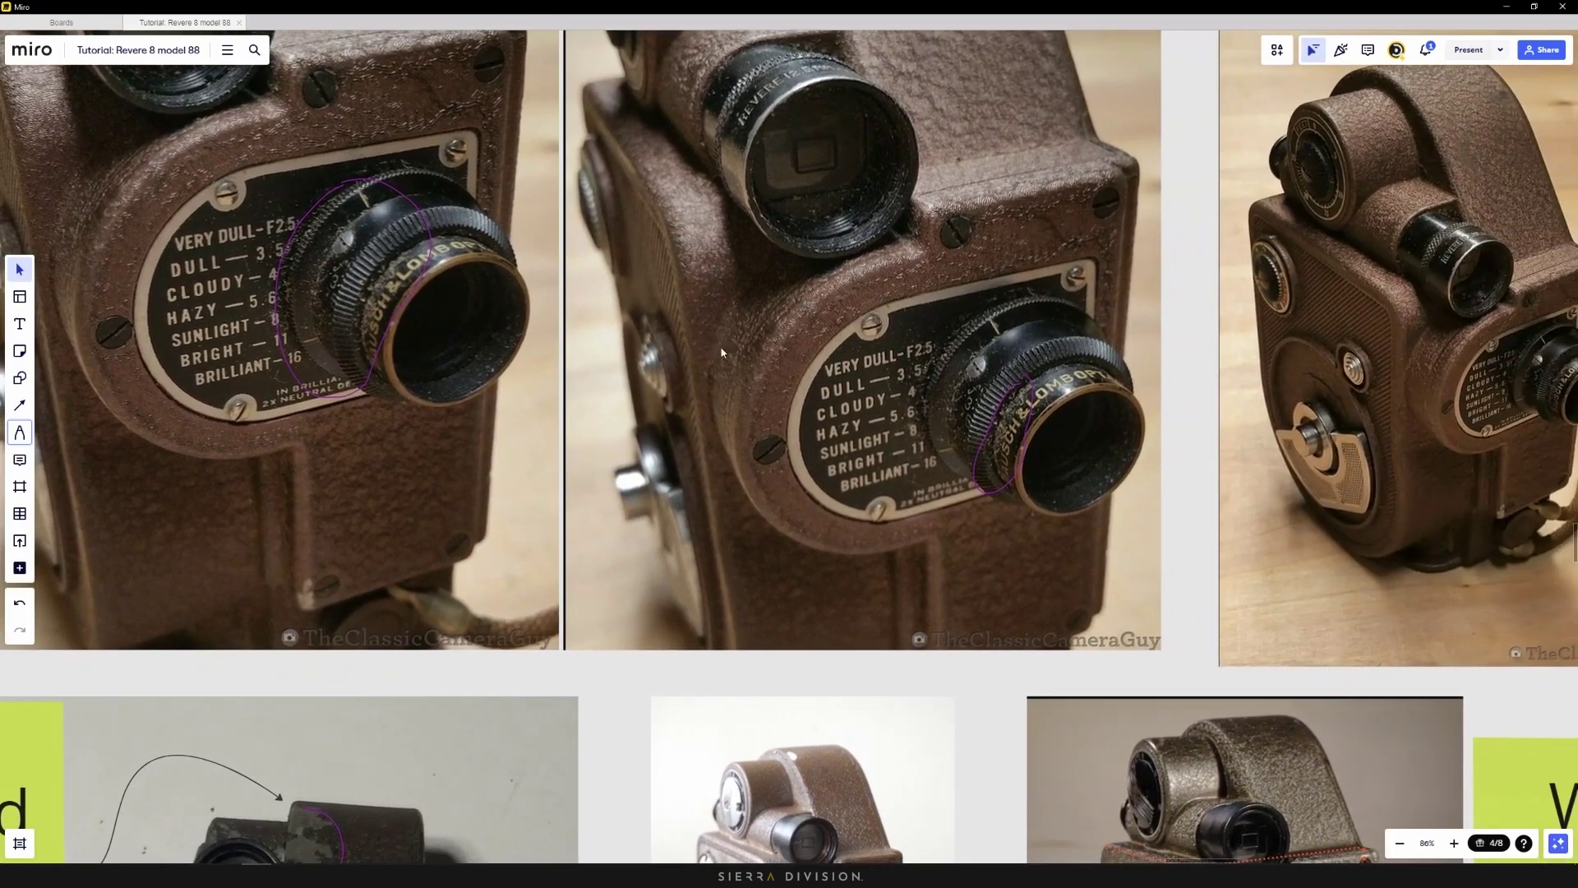
pyautogui.scroll(-2, 737, 371)
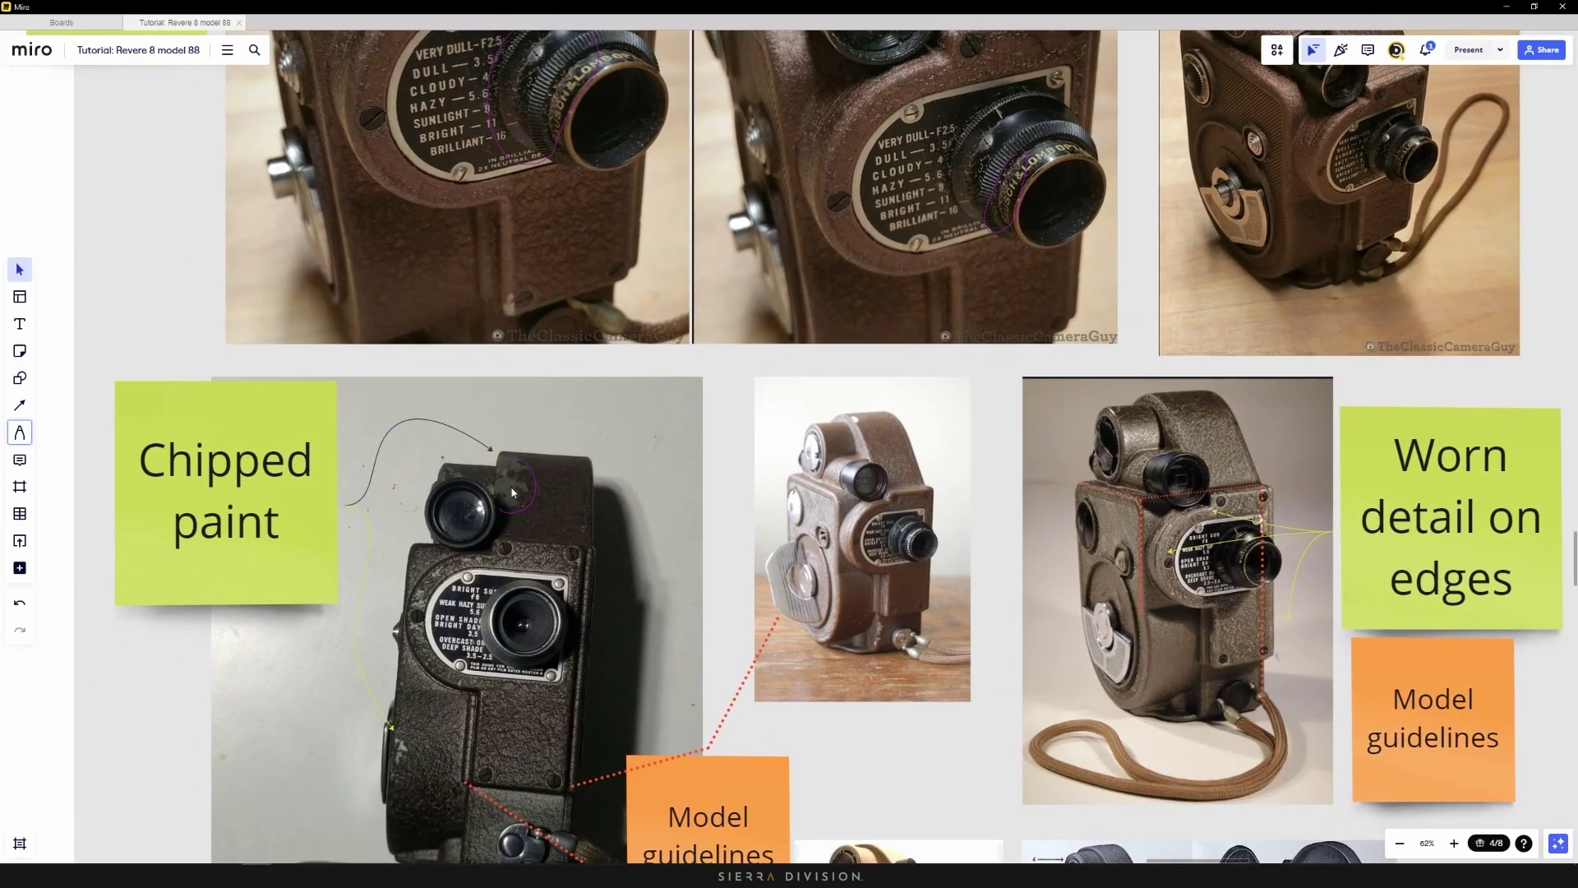
pyautogui.scroll(5, 1202, 539)
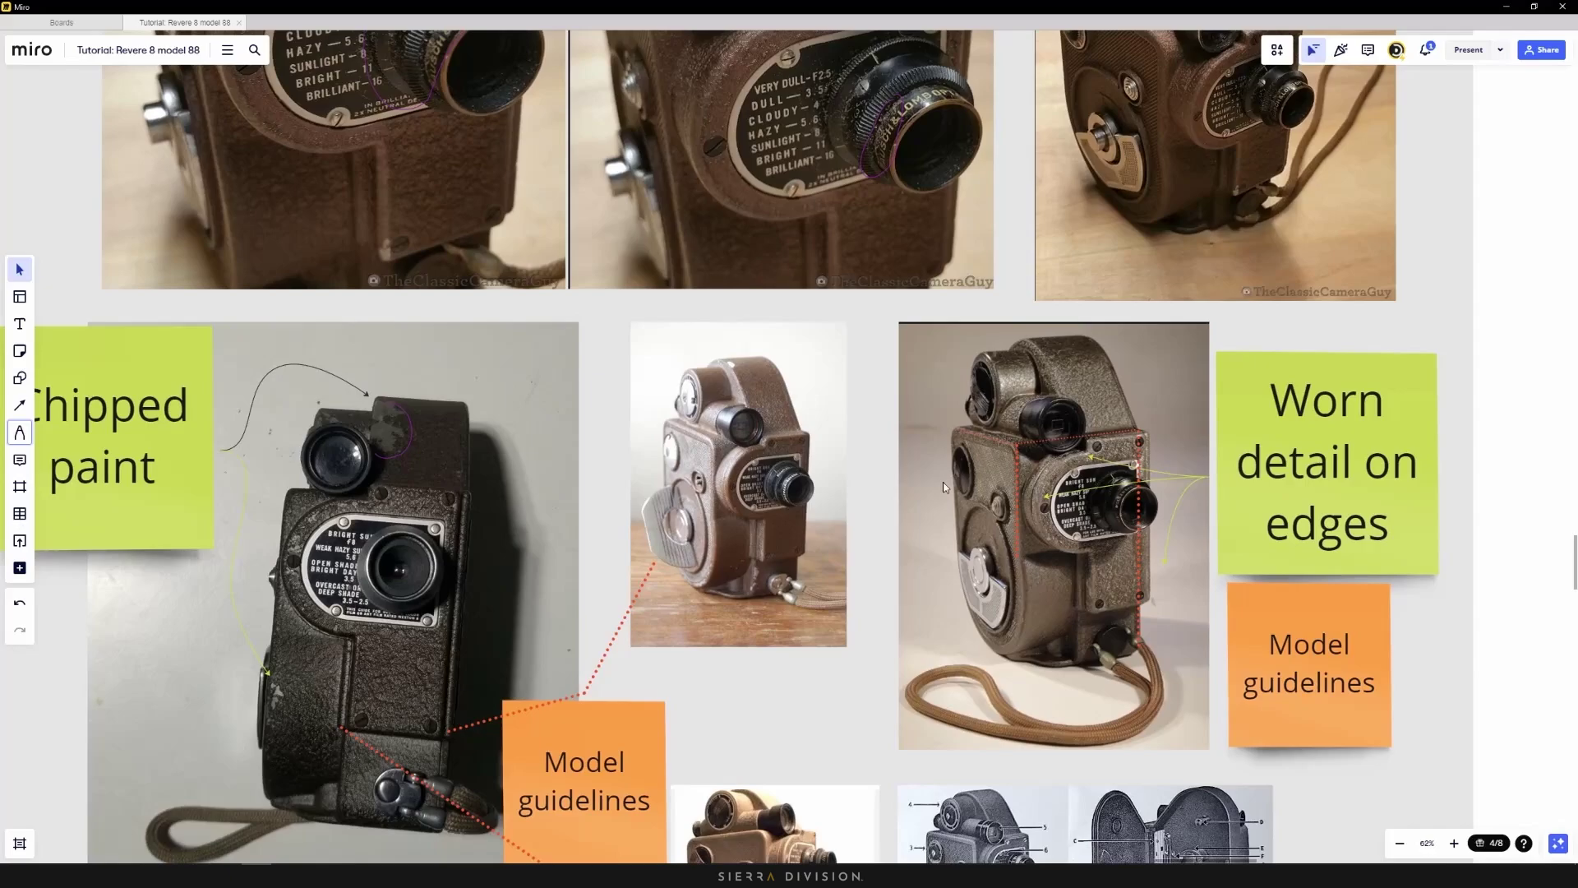
pyautogui.scroll(-5, 1001, 438)
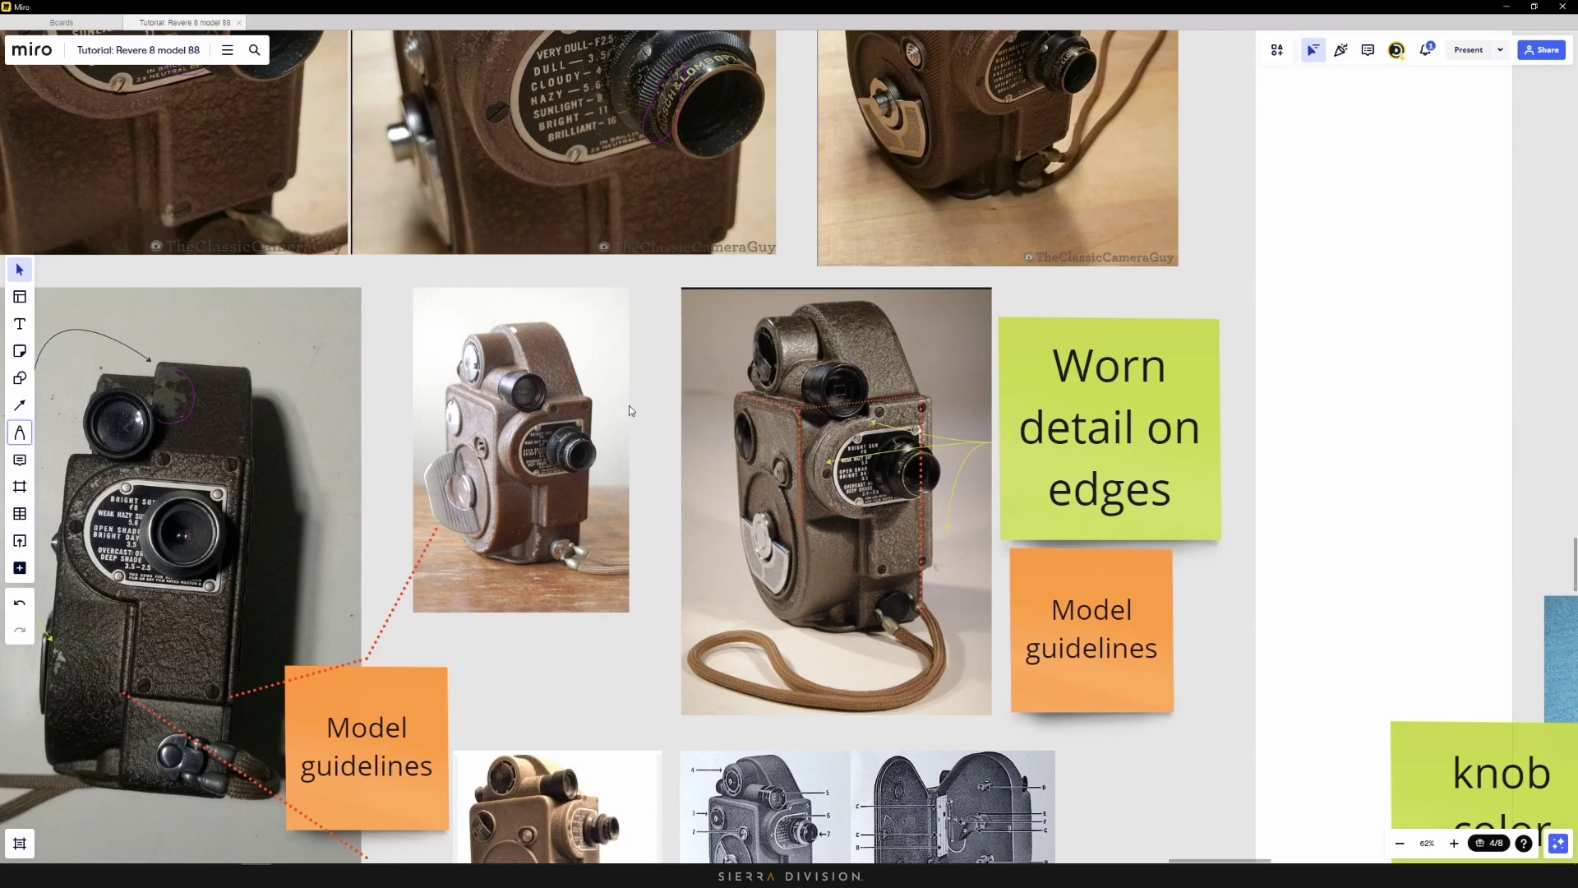
pyautogui.moveTo(567, 409); pyautogui.dragTo(706, 384)
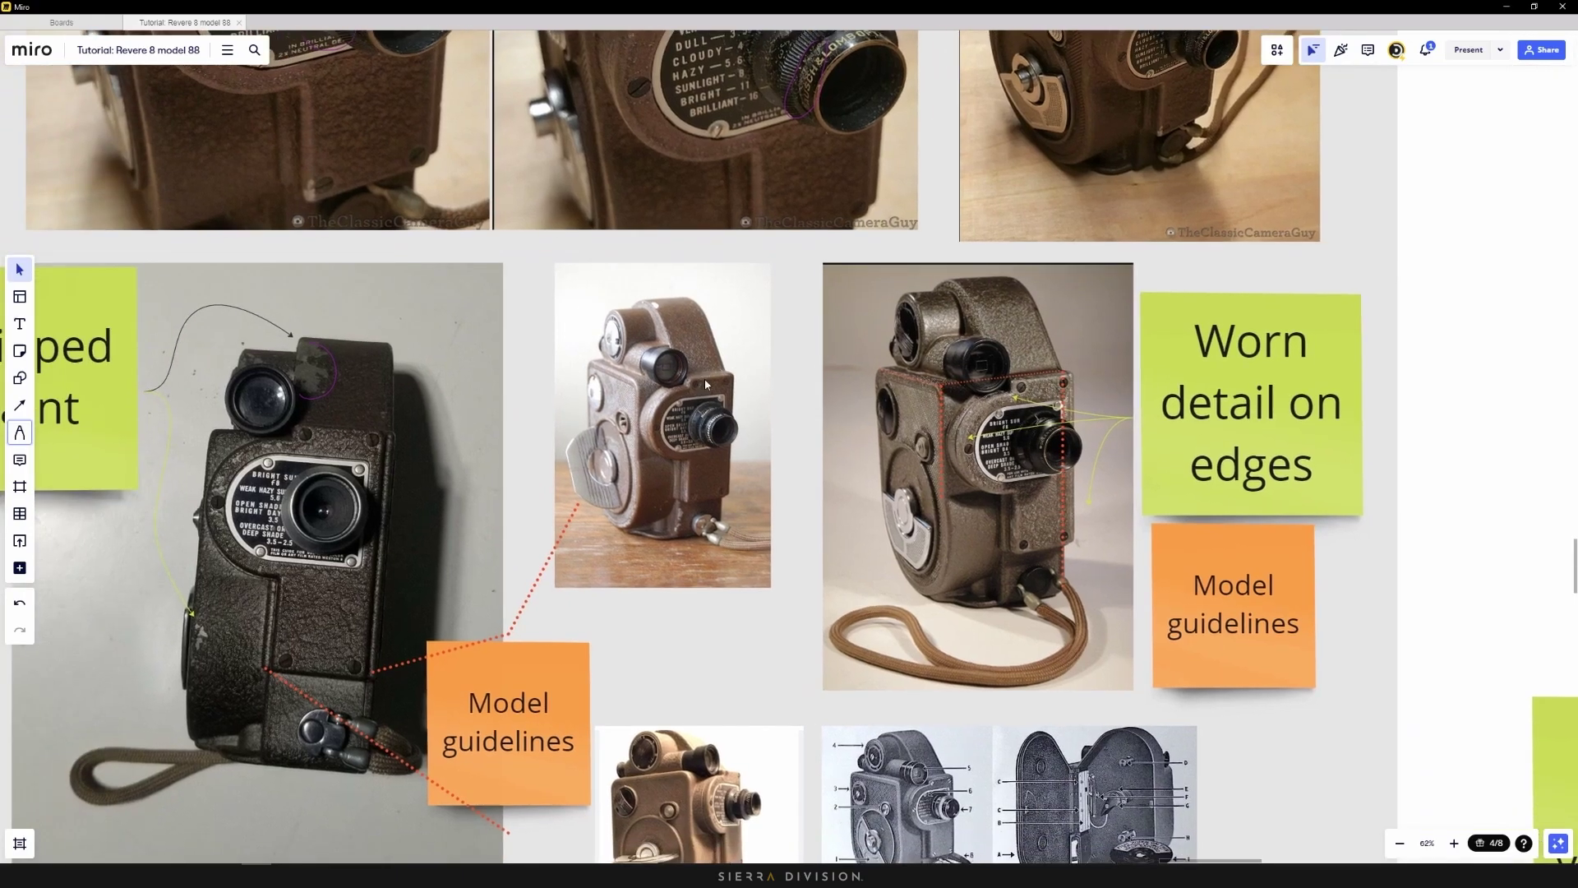
pyautogui.scroll(-5, 704, 378)
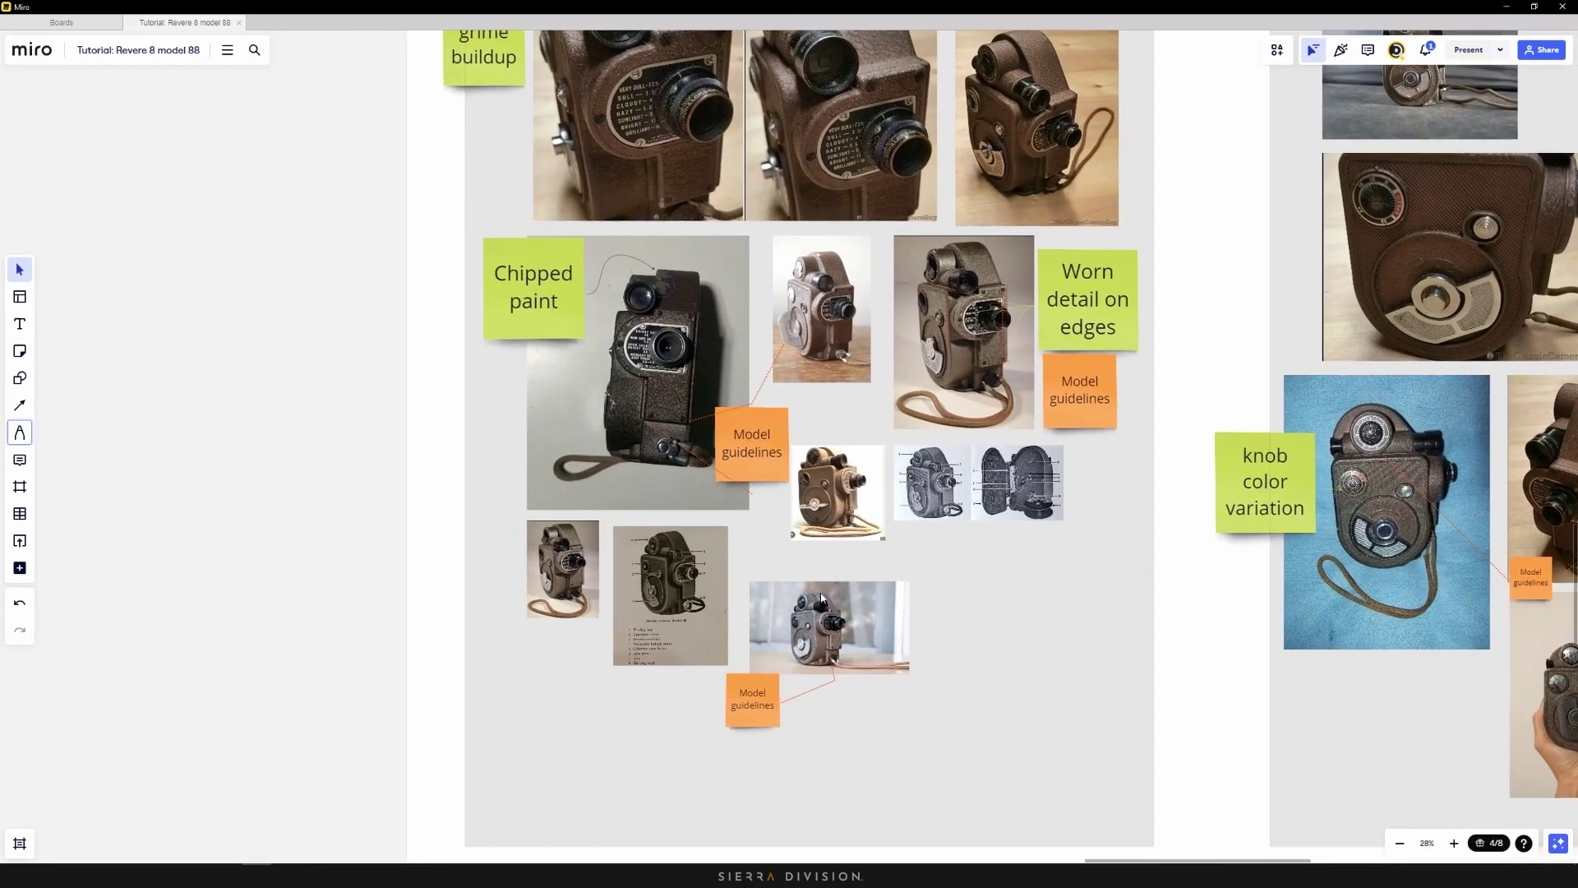
# Draw a short pen stroke beside the strap mount on the Front panel's bottom camera photo
pyautogui.scroll(10, 821, 597)
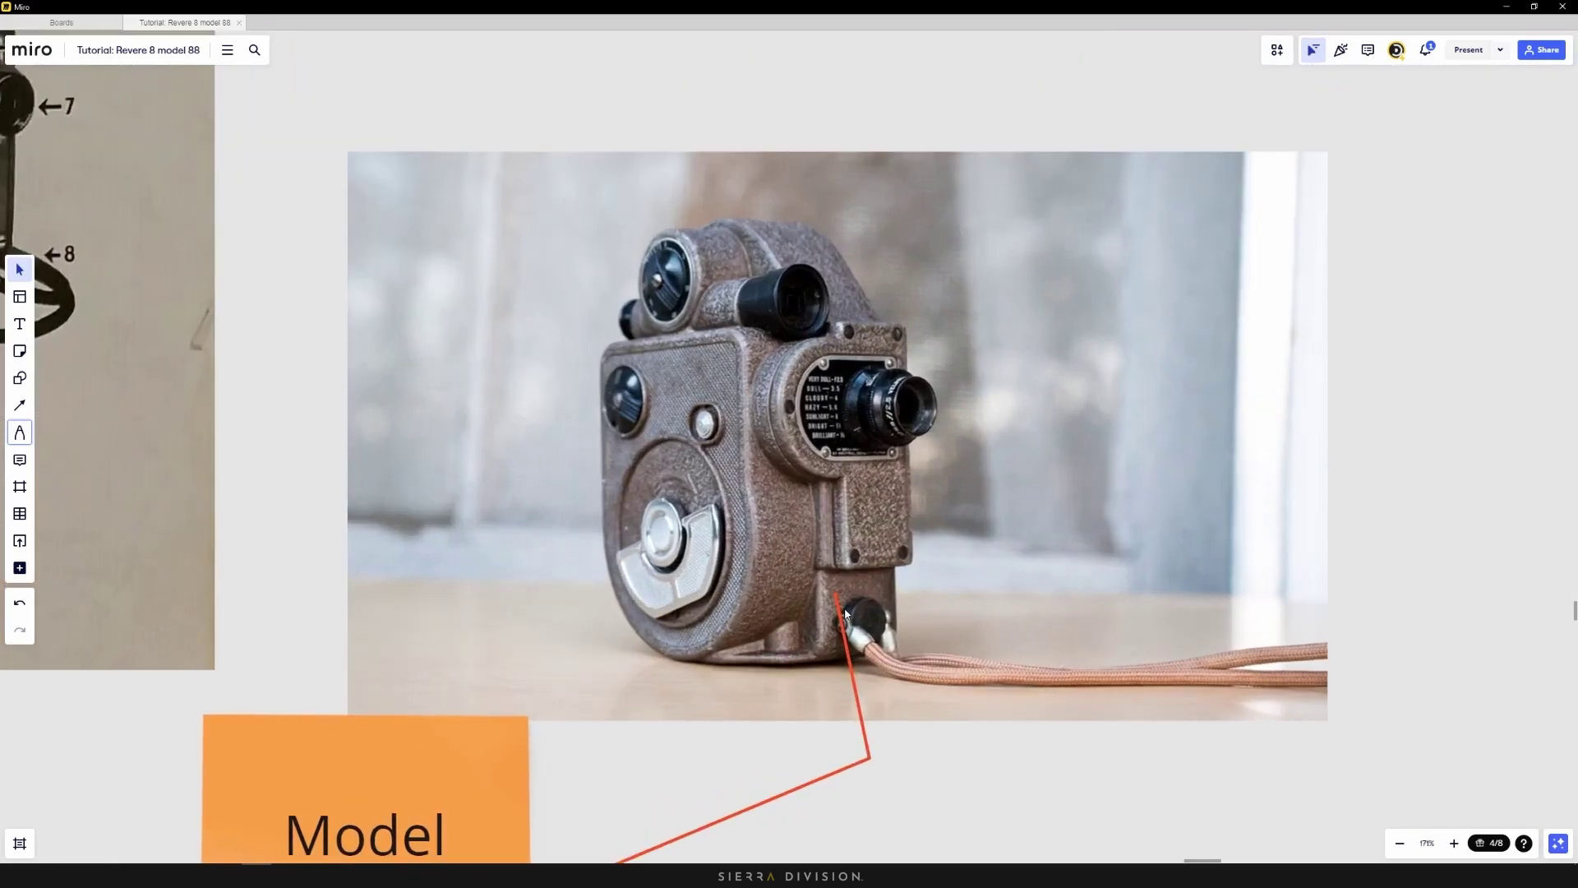
pyautogui.scroll(-10, 847, 613)
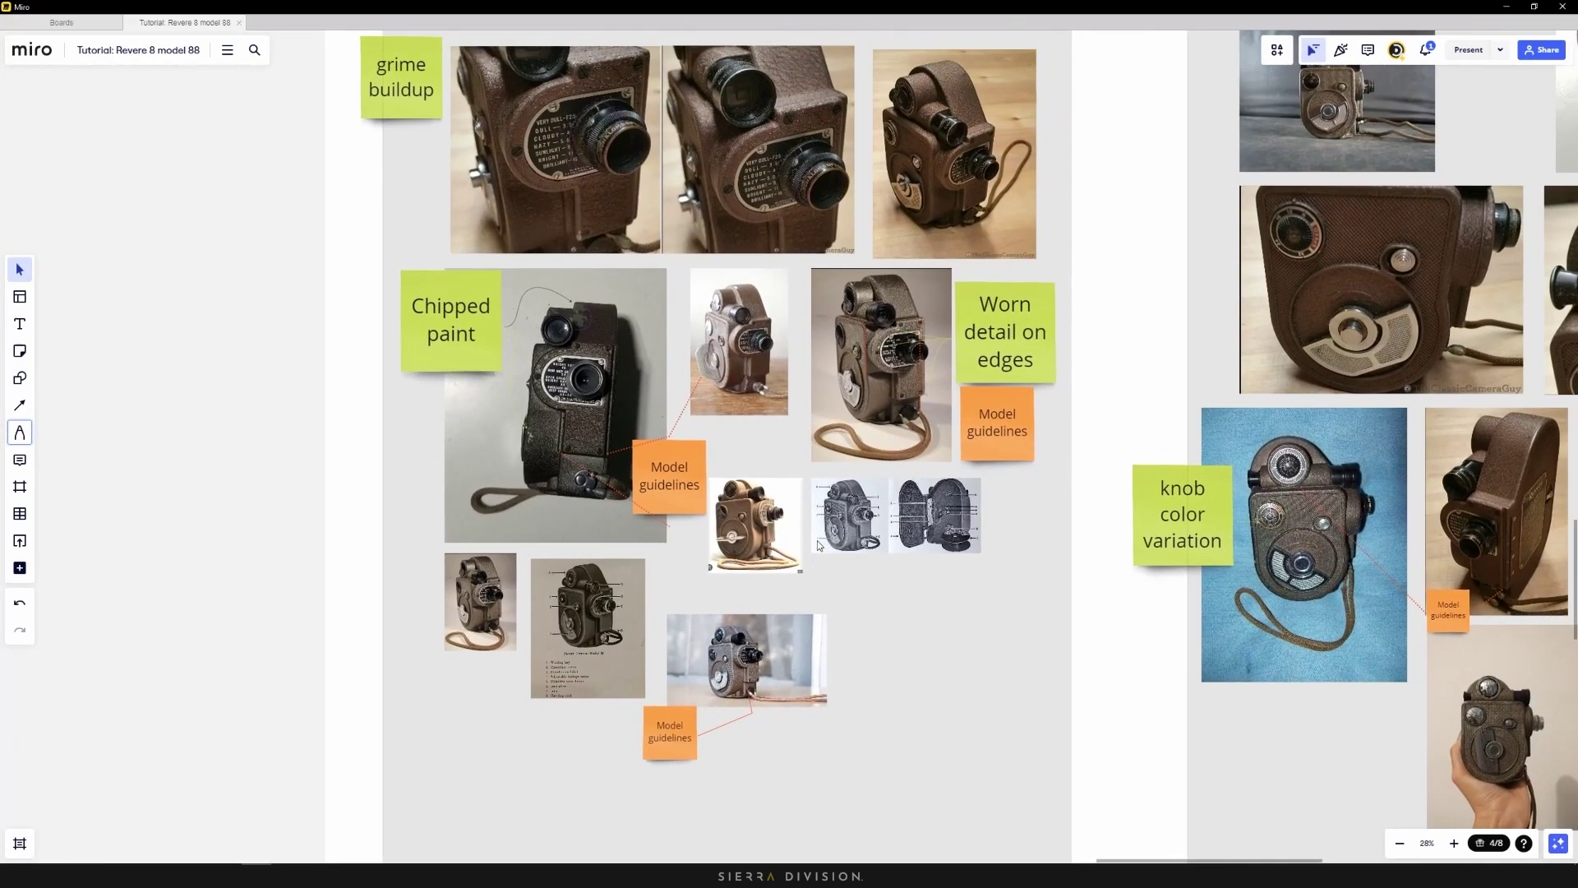
pyautogui.scroll(-1, 820, 546)
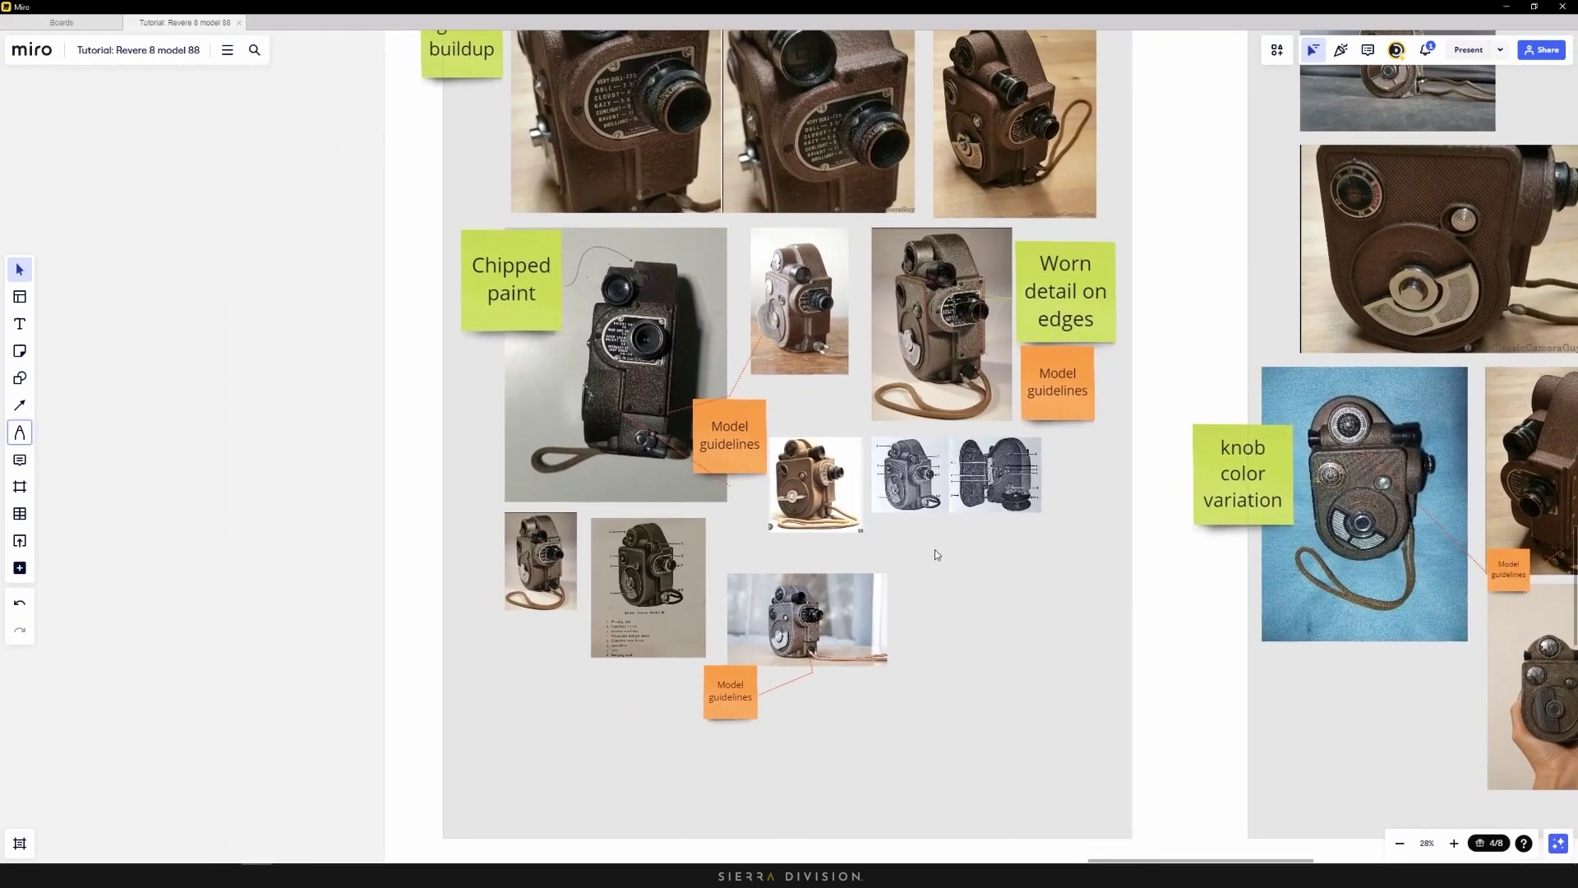
pyautogui.scroll(1, 767, 656)
pyautogui.scroll(10, 766, 654)
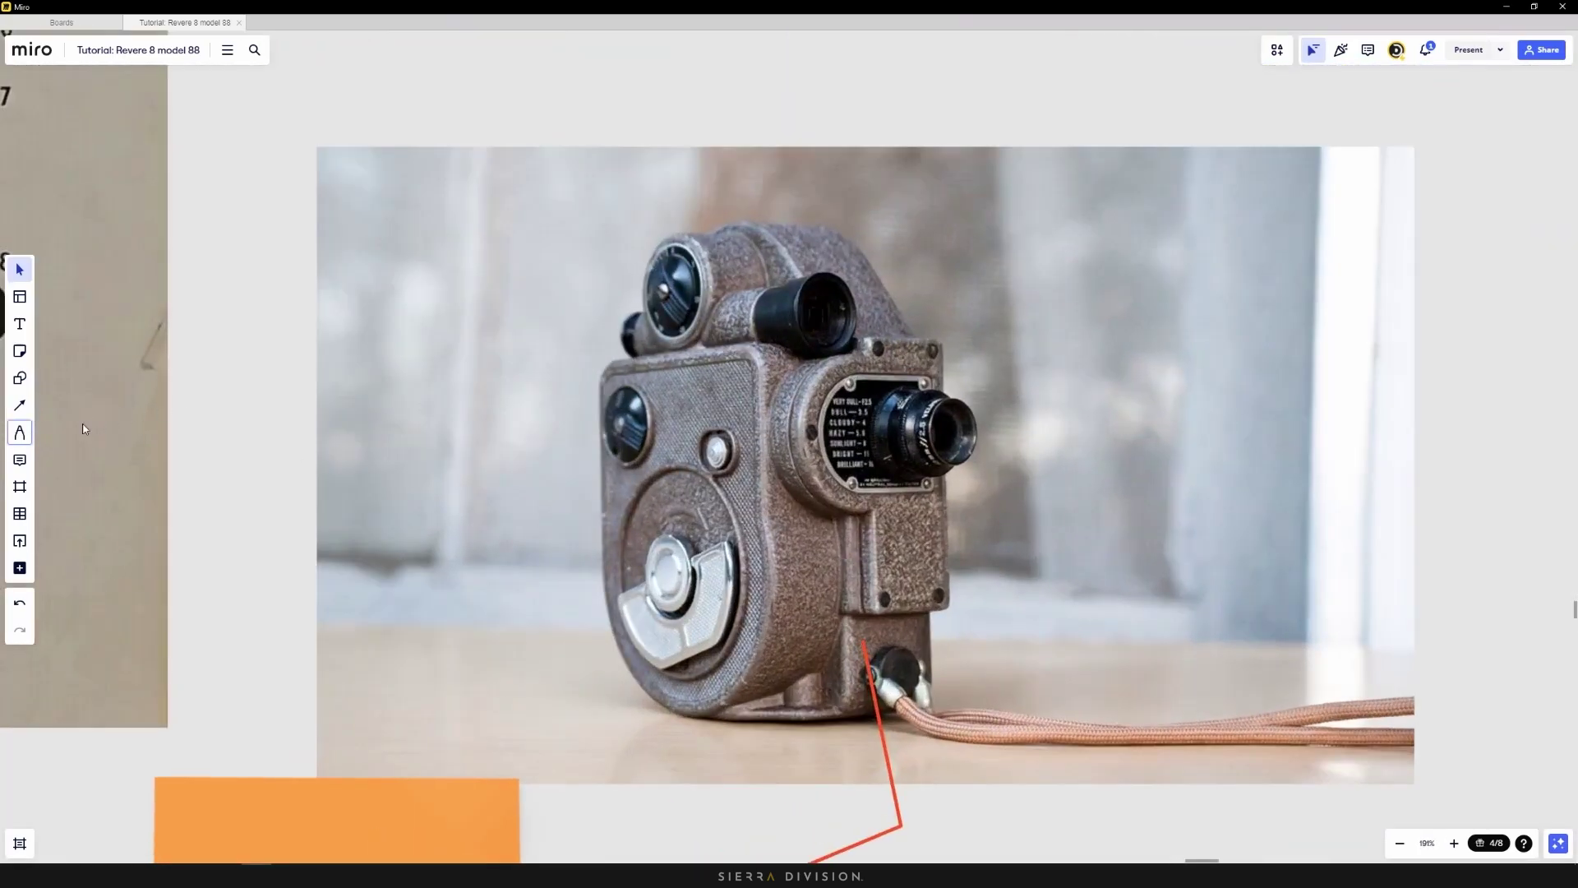
pyautogui.click(20, 435)
pyautogui.moveTo(834, 608); pyautogui.dragTo(859, 600)
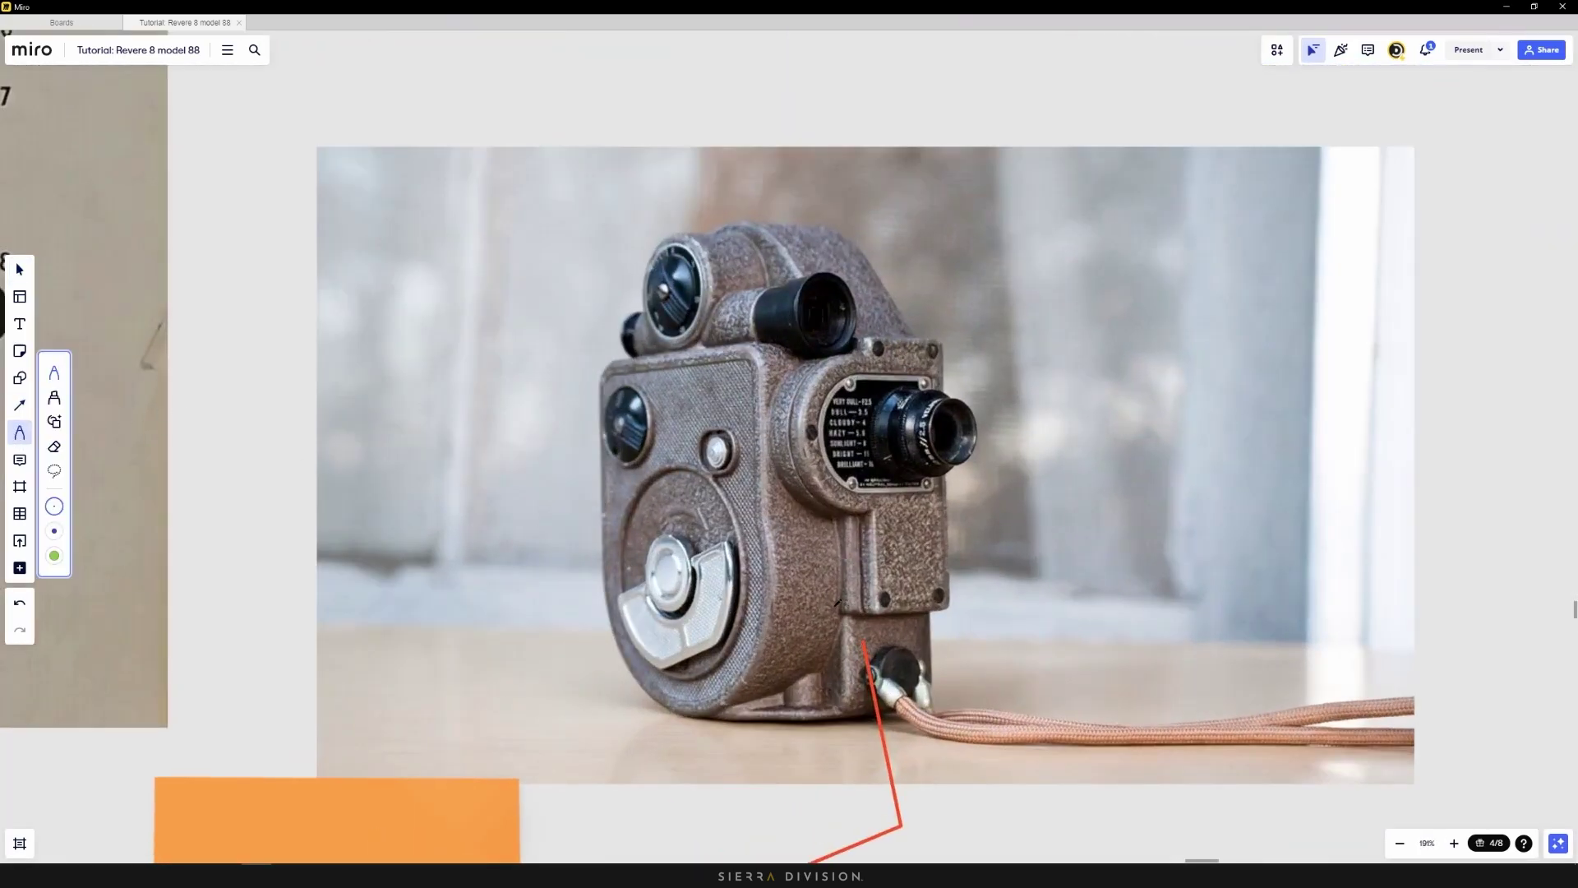
pyautogui.scroll(-11, 896, 582)
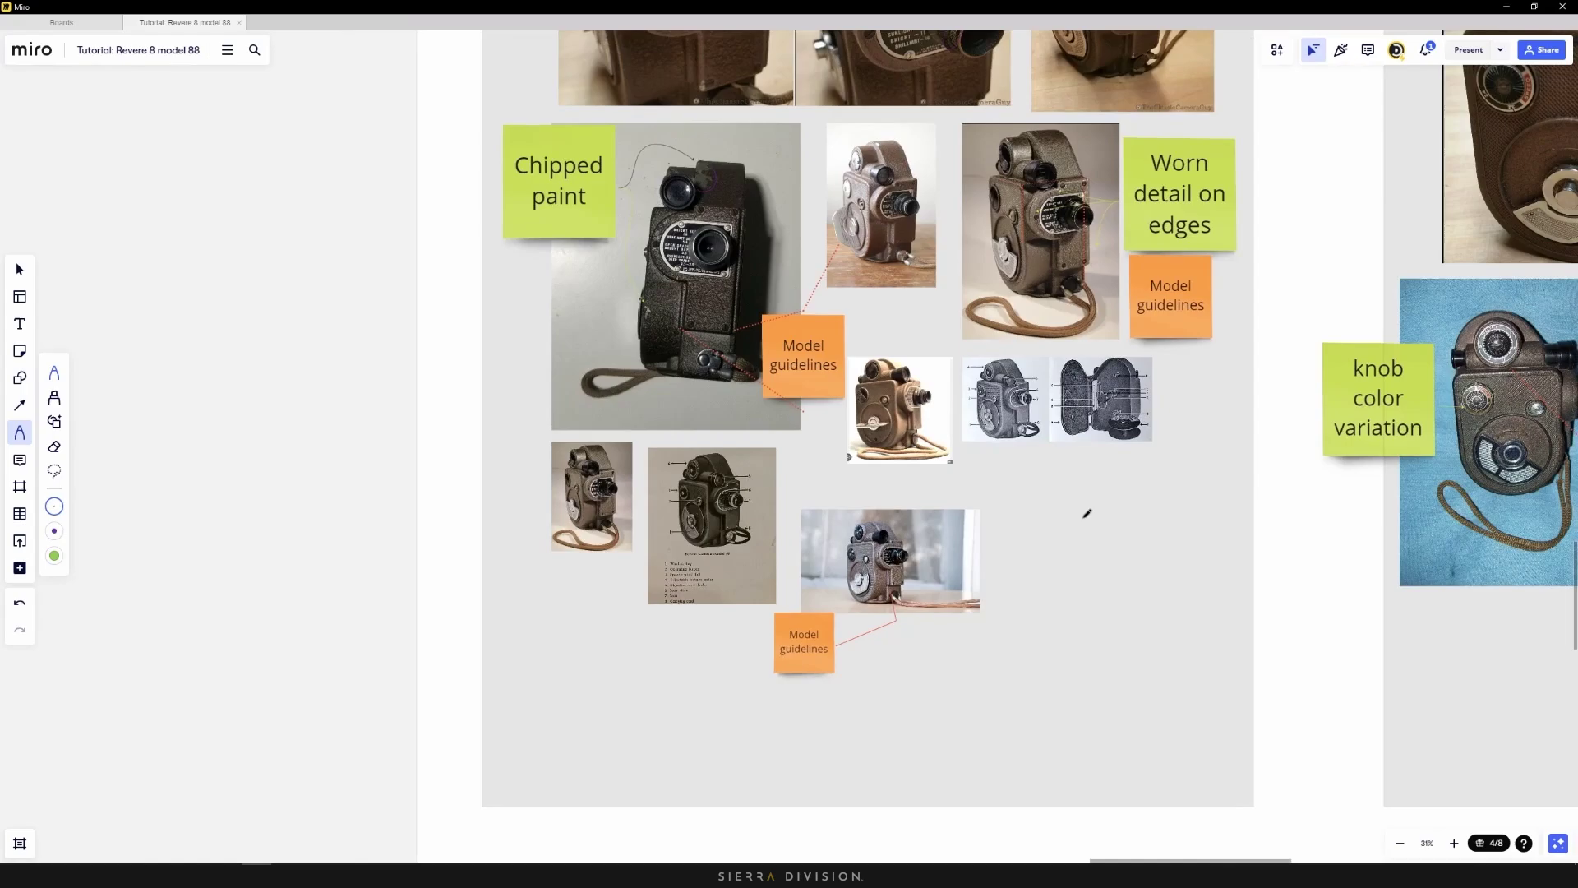
pyautogui.scroll(2, 1085, 514)
pyautogui.hscroll(5, 993, 642)
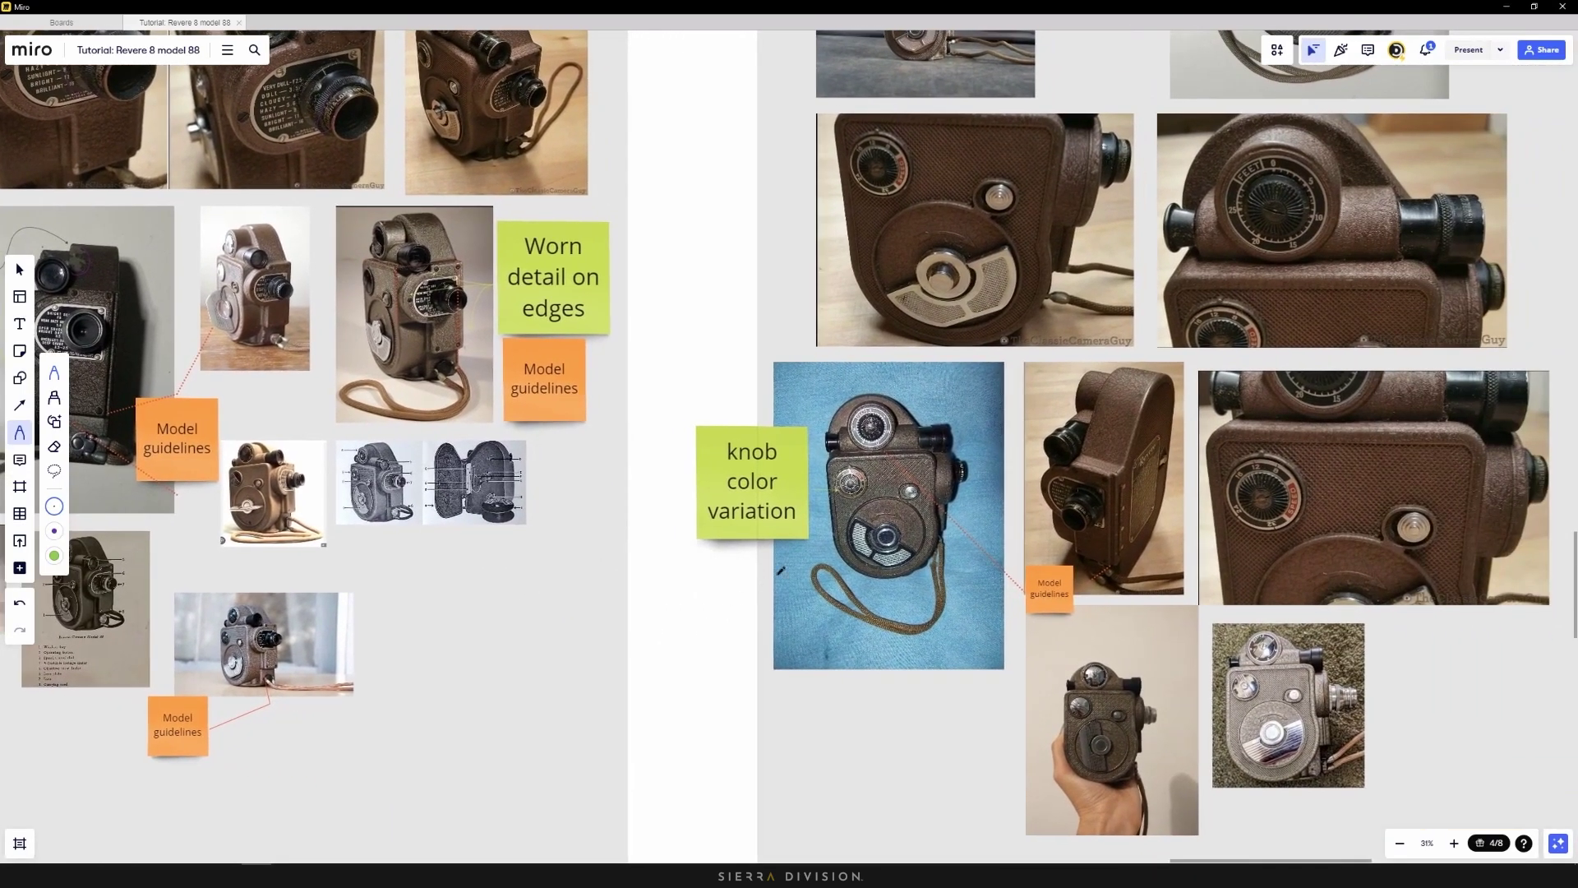
pyautogui.scroll(6, 1124, 552)
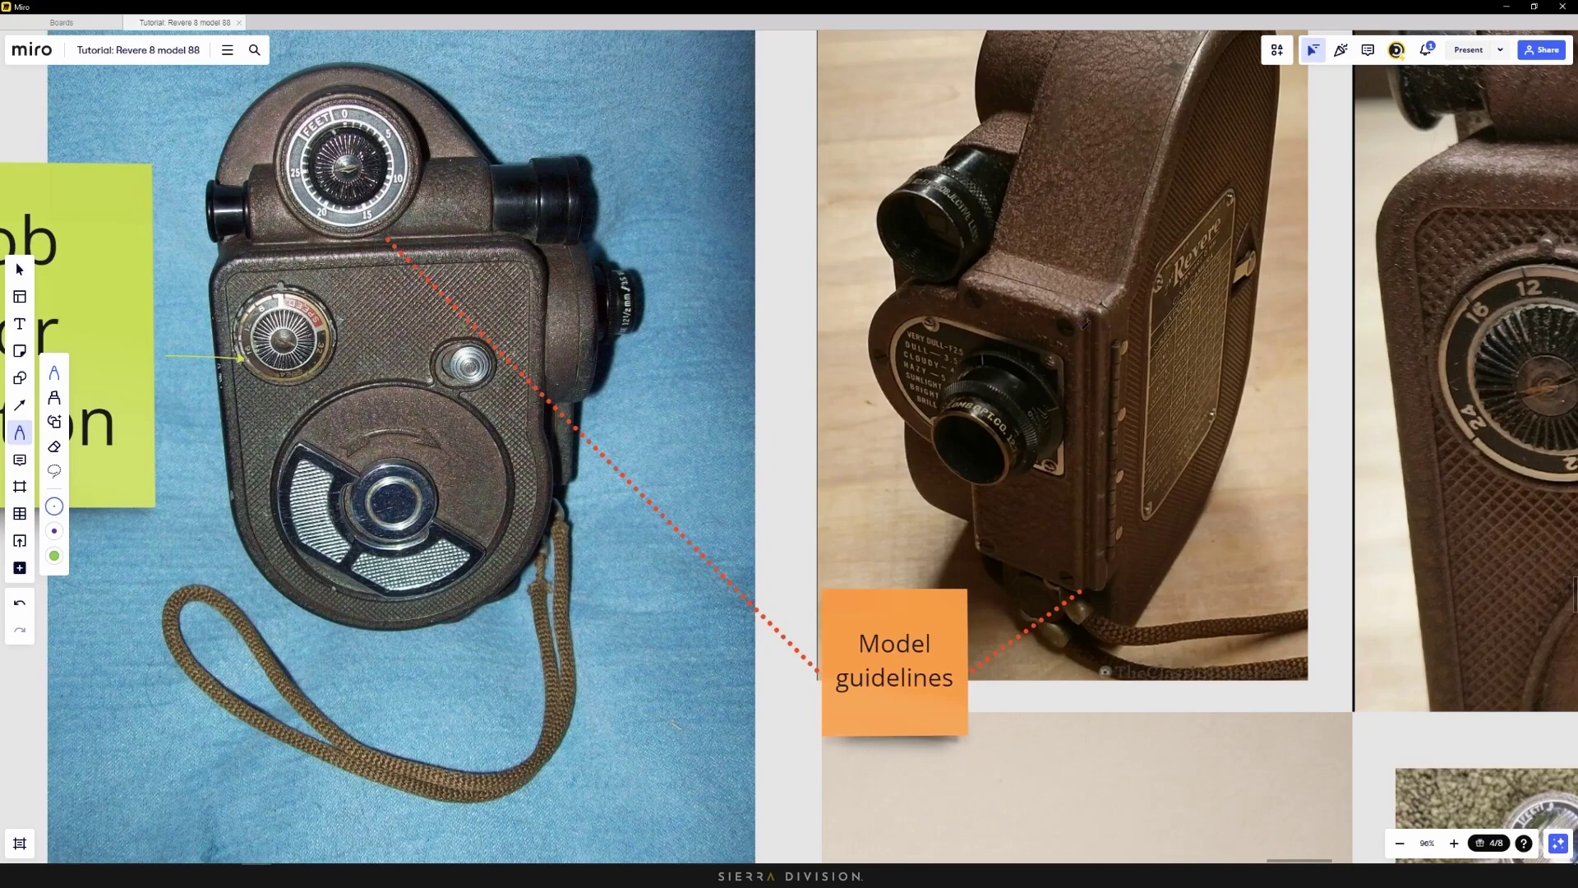
# Draw a pen arc around the knob on the left-side camera photo
pyautogui.scroll(-8, 1120, 323)
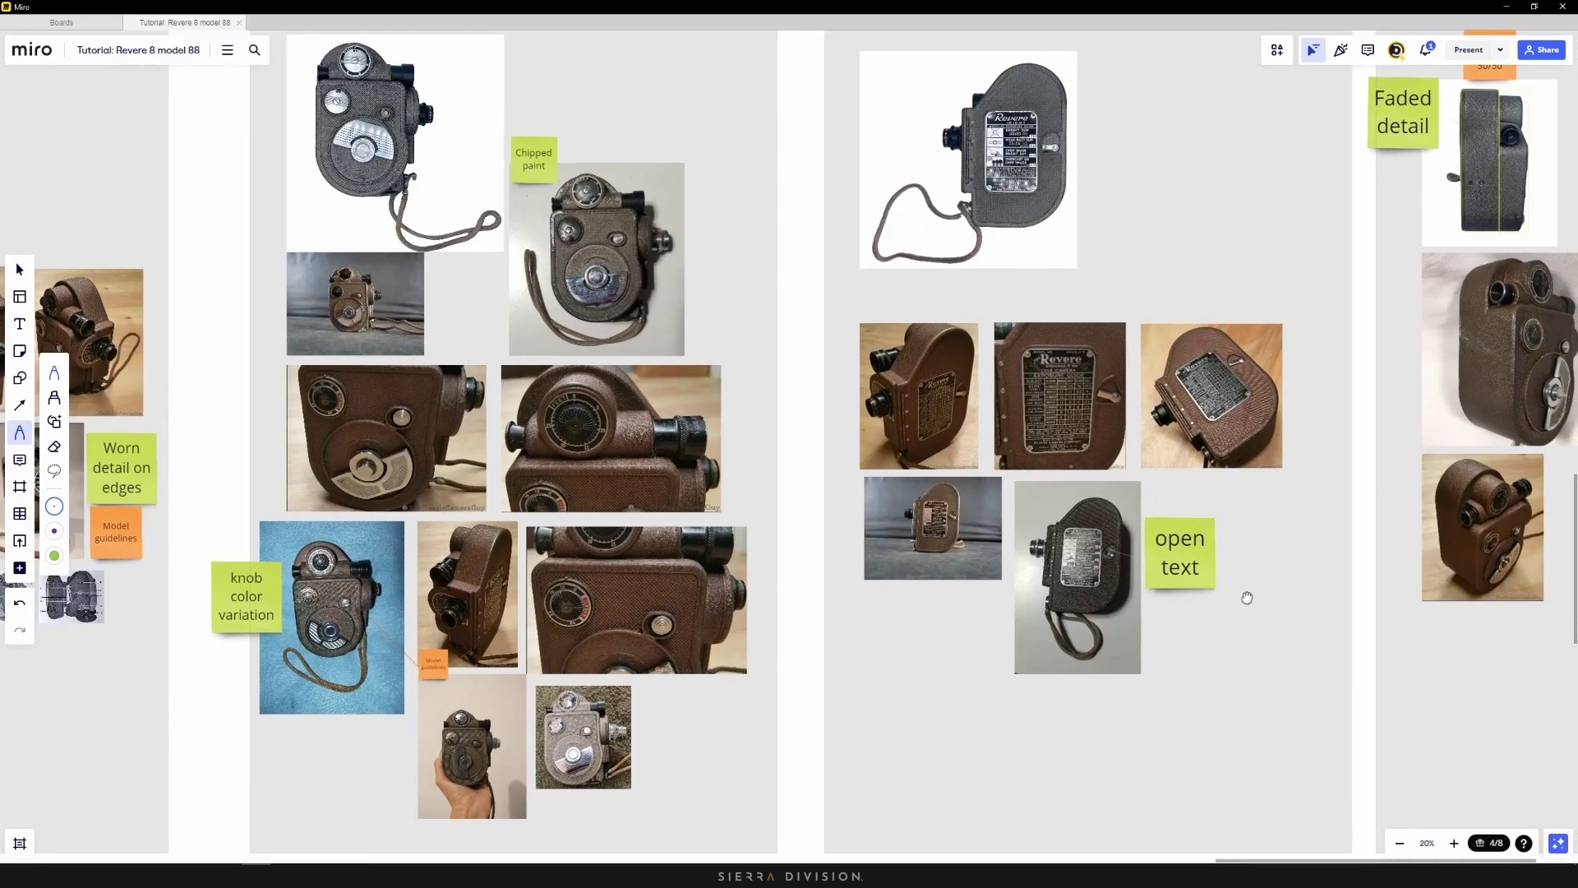
pyautogui.scroll(4, 1241, 584)
pyautogui.scroll(8, 1140, 562)
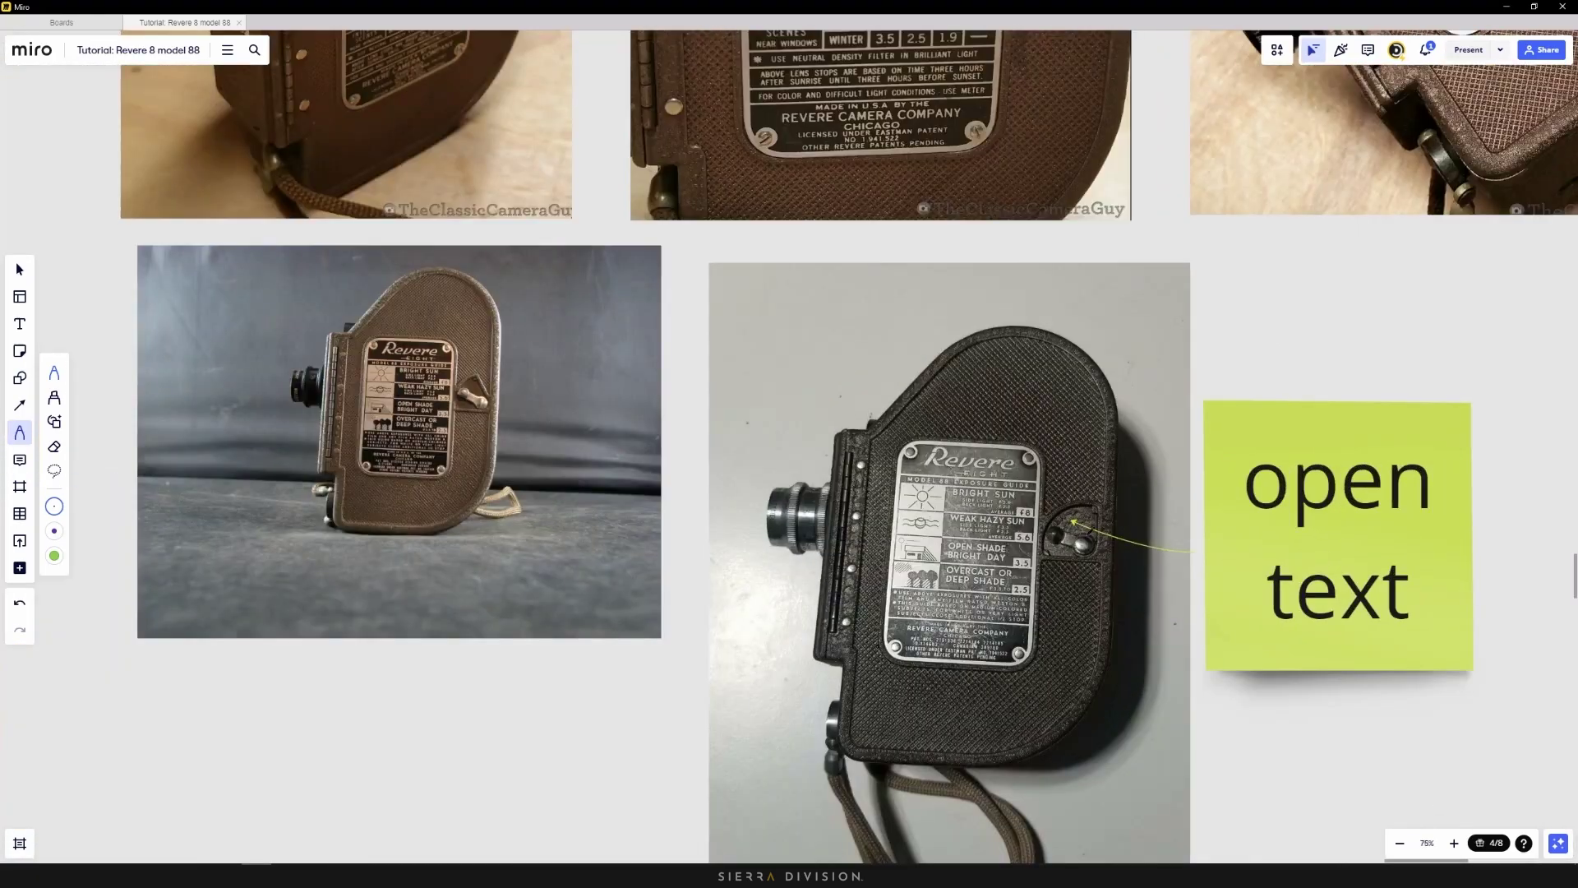
pyautogui.moveTo(1044, 475); pyautogui.dragTo(999, 552)
# Trace a pen line along the top edge of the camera in the Back panel
pyautogui.scroll(-10, 1027, 543)
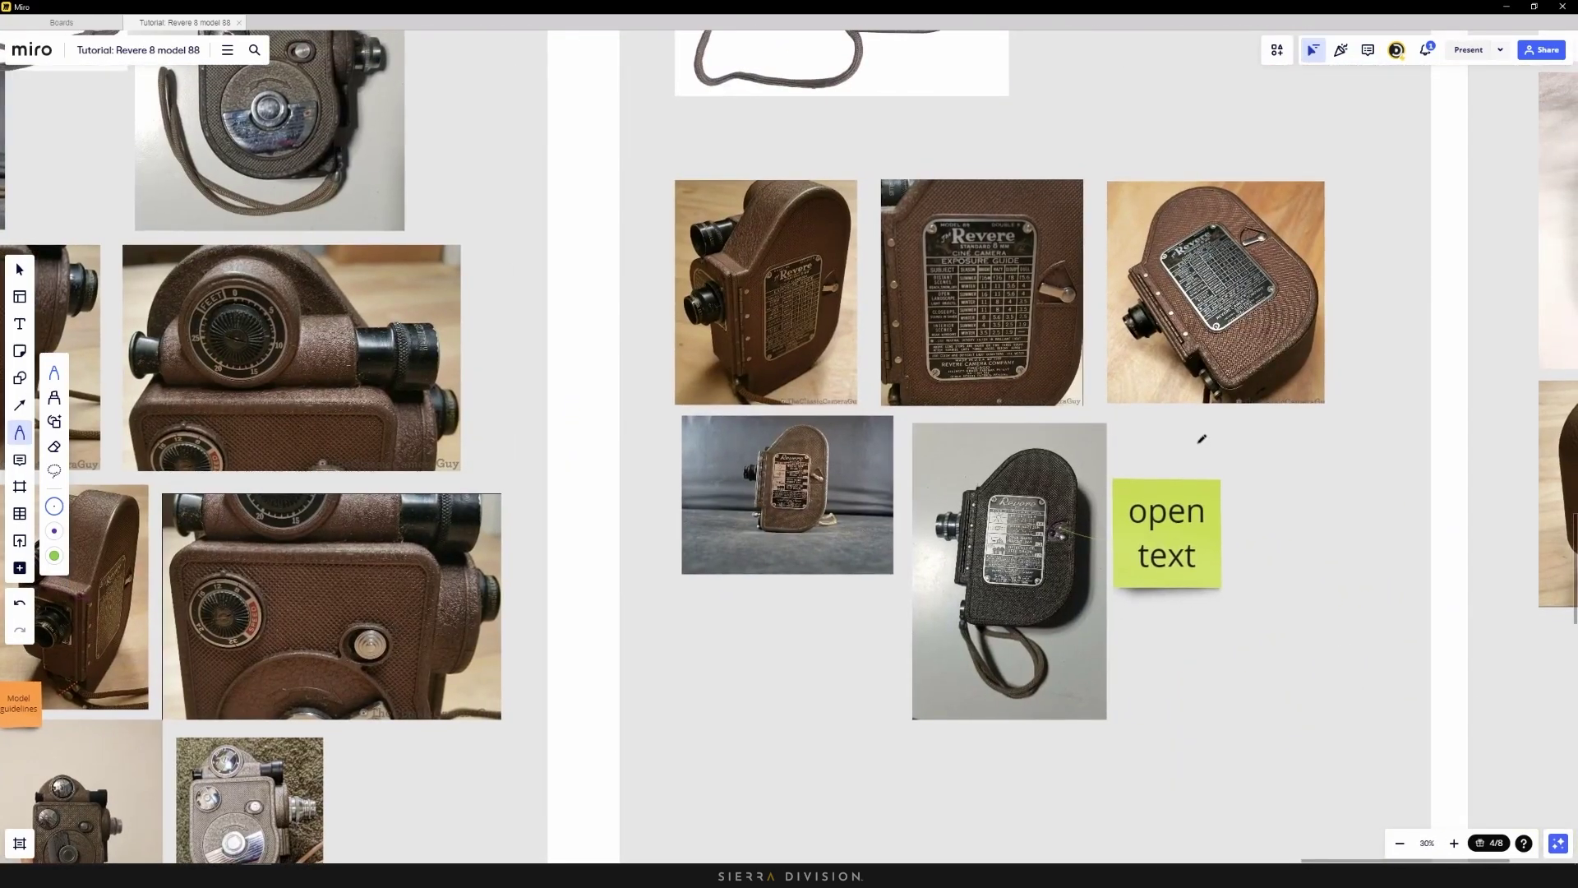
pyautogui.scroll(4, 837, 470)
pyautogui.scroll(6, 838, 468)
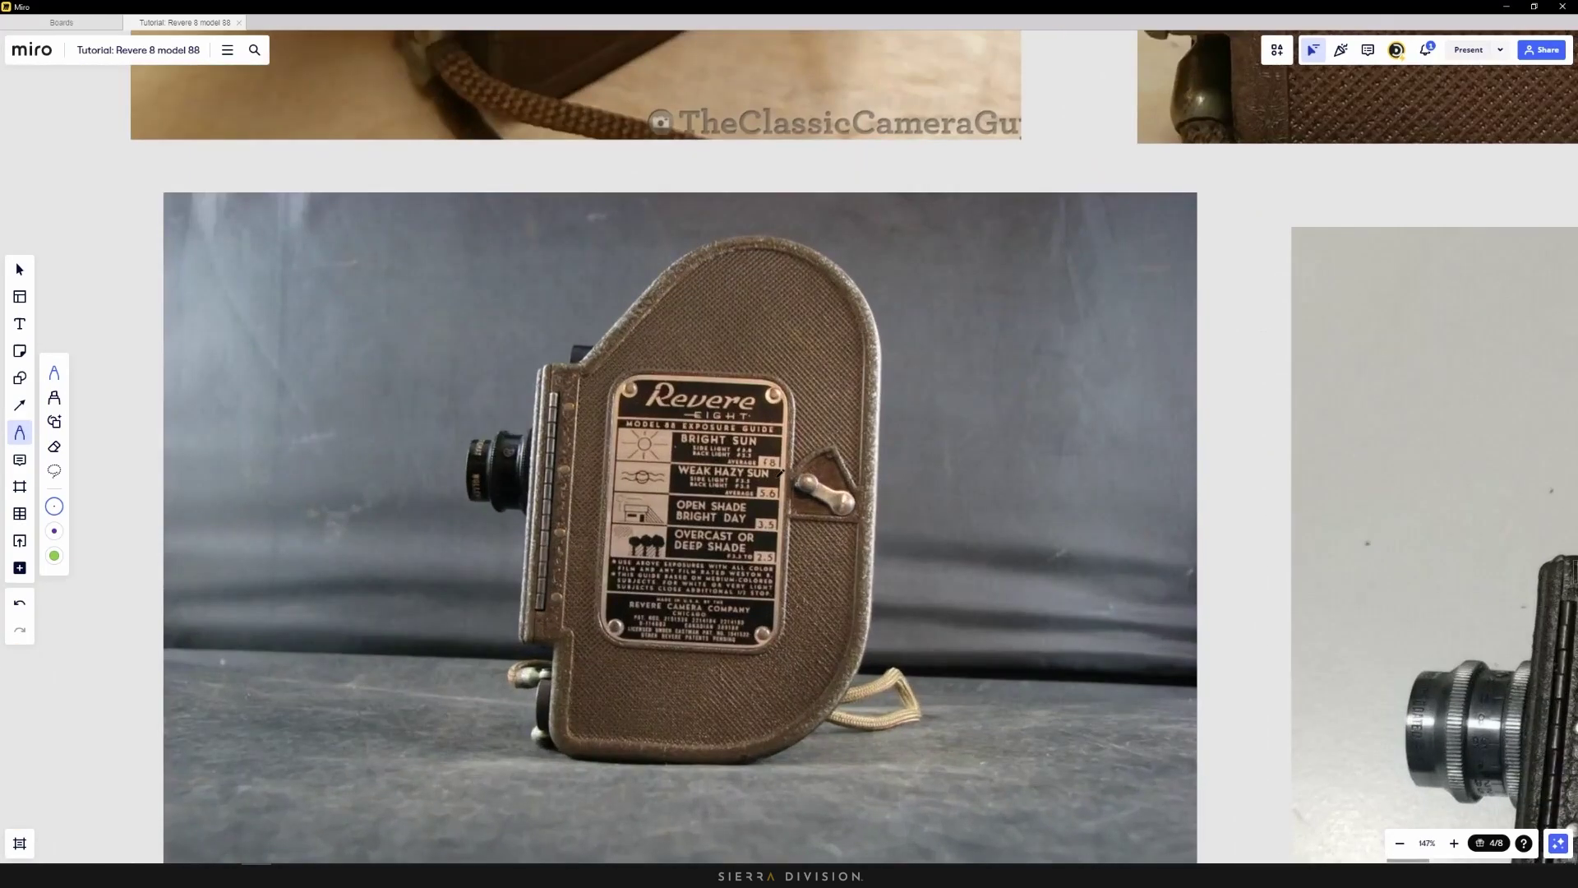
pyautogui.scroll(-12, 814, 466)
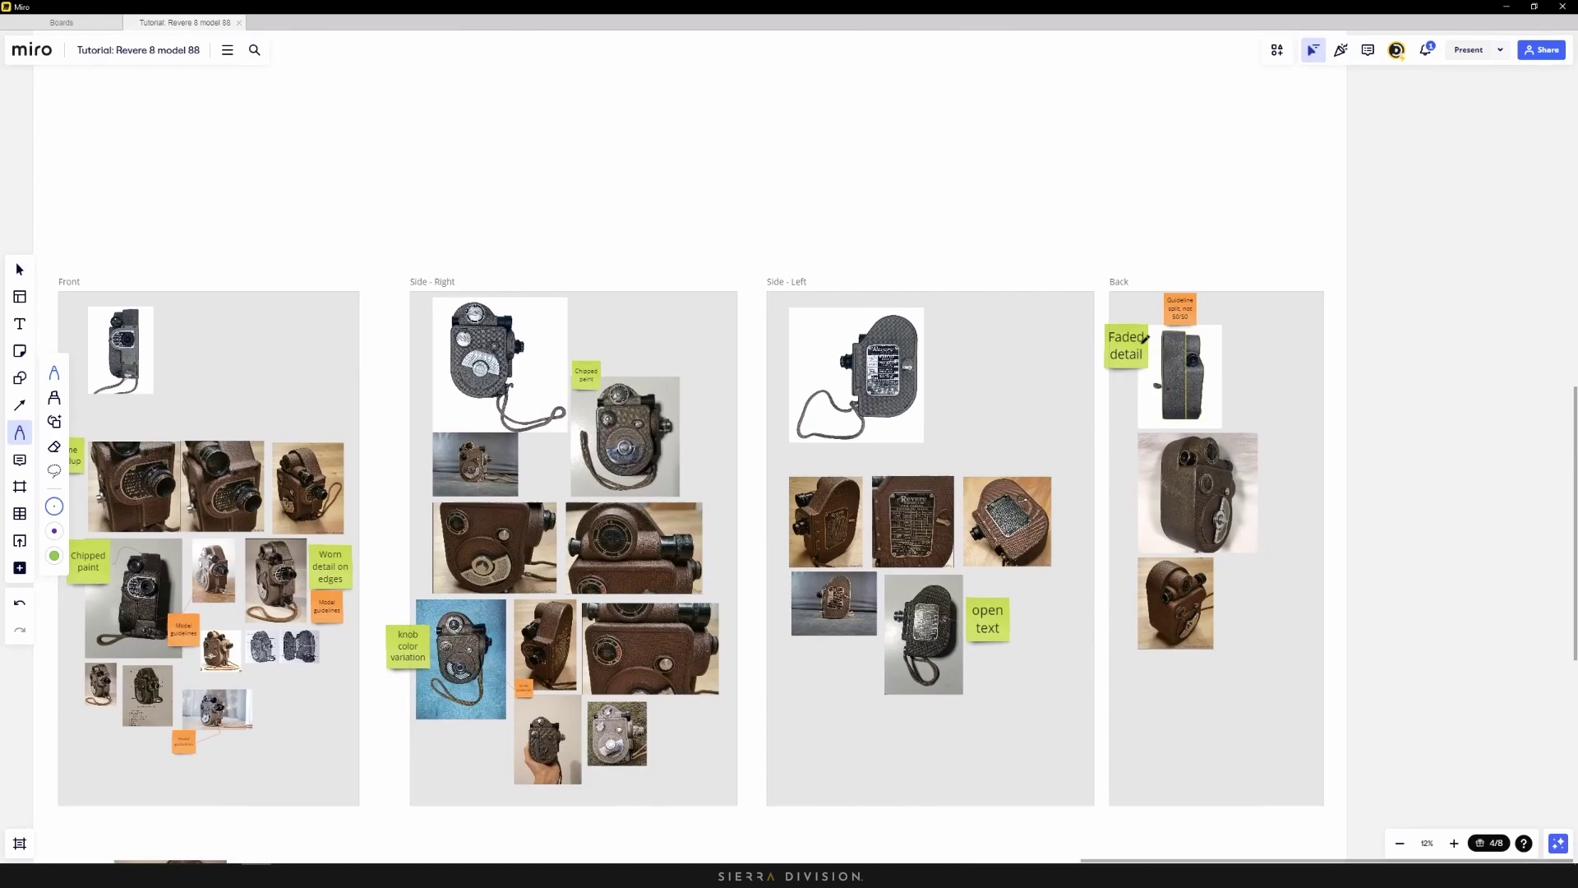
pyautogui.scroll(5, 1145, 338)
pyautogui.scroll(2, 1184, 288)
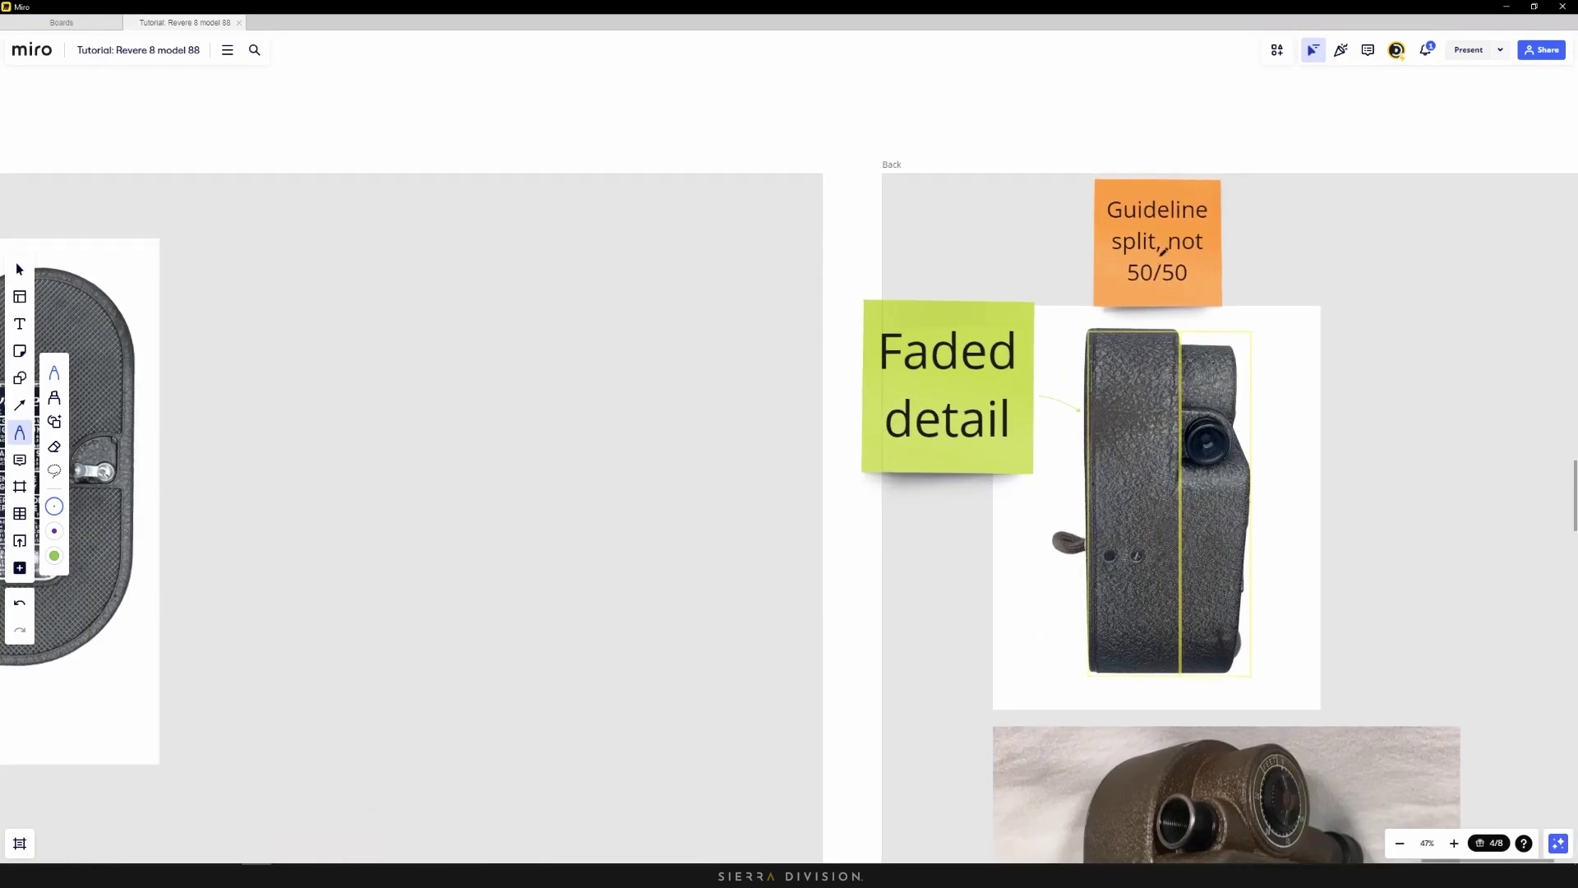
pyautogui.scroll(1, 1199, 314)
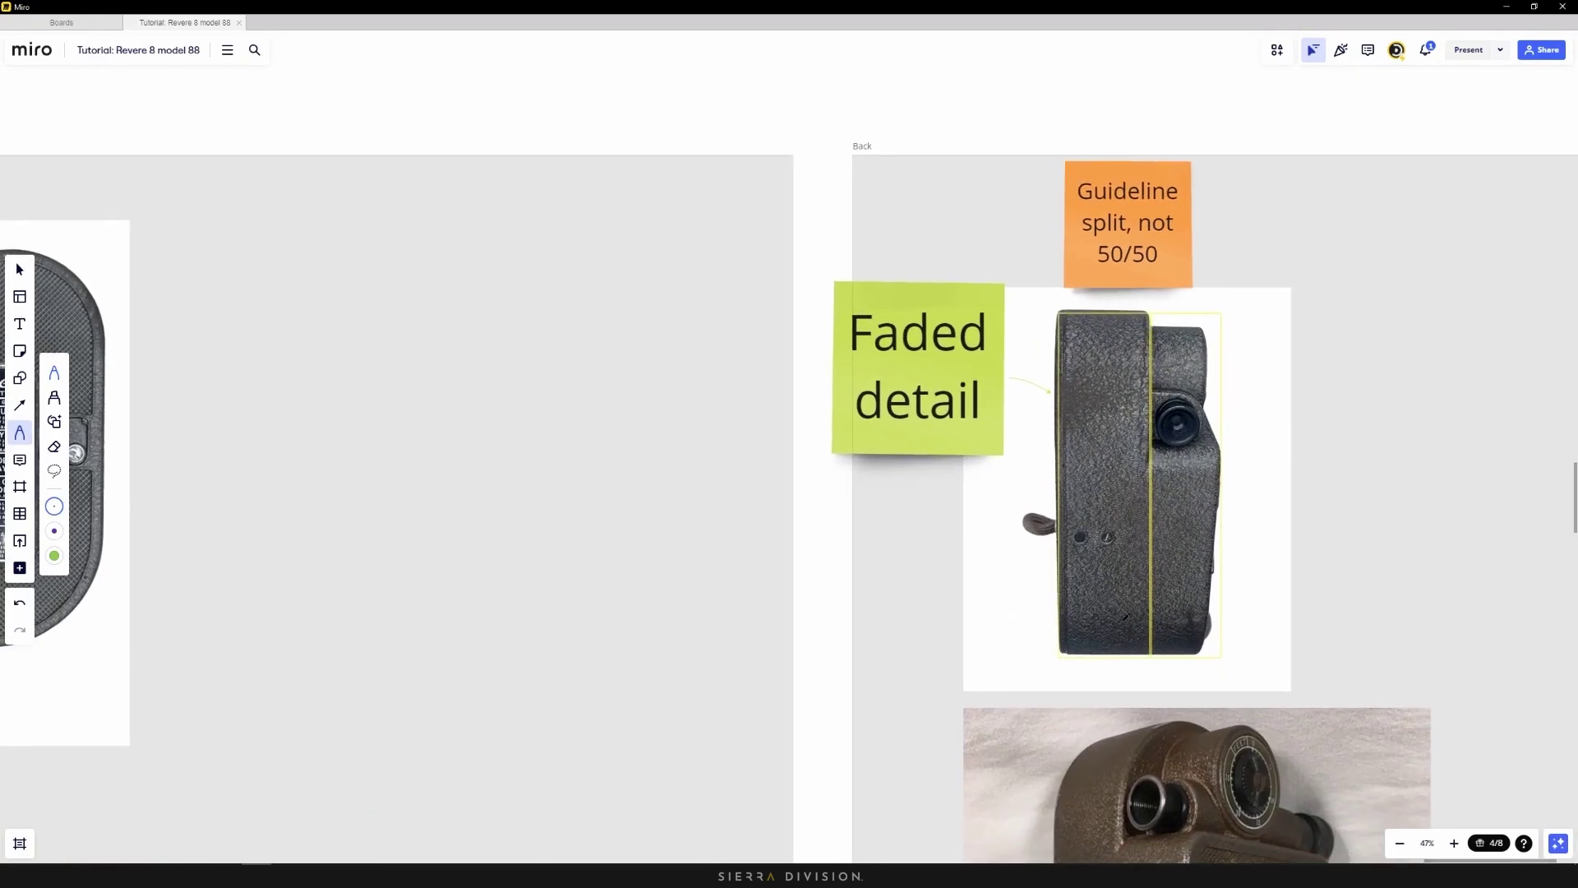
pyautogui.moveTo(1058, 311); pyautogui.dragTo(1216, 312)
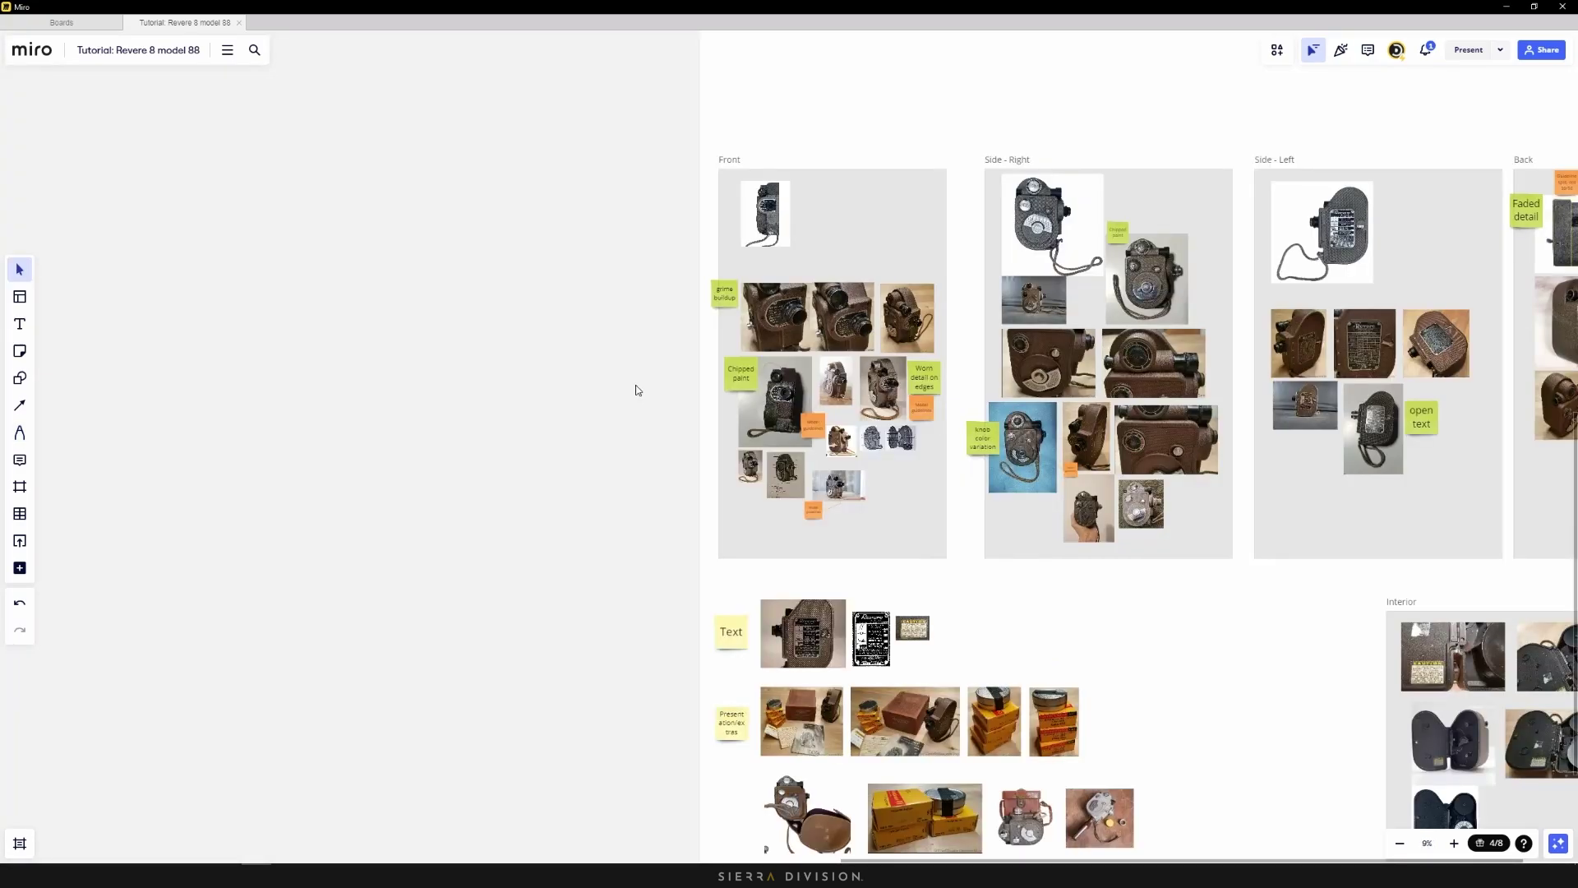
pyautogui.hscroll(5, 871, 475)
pyautogui.scroll(-2, 870, 475)
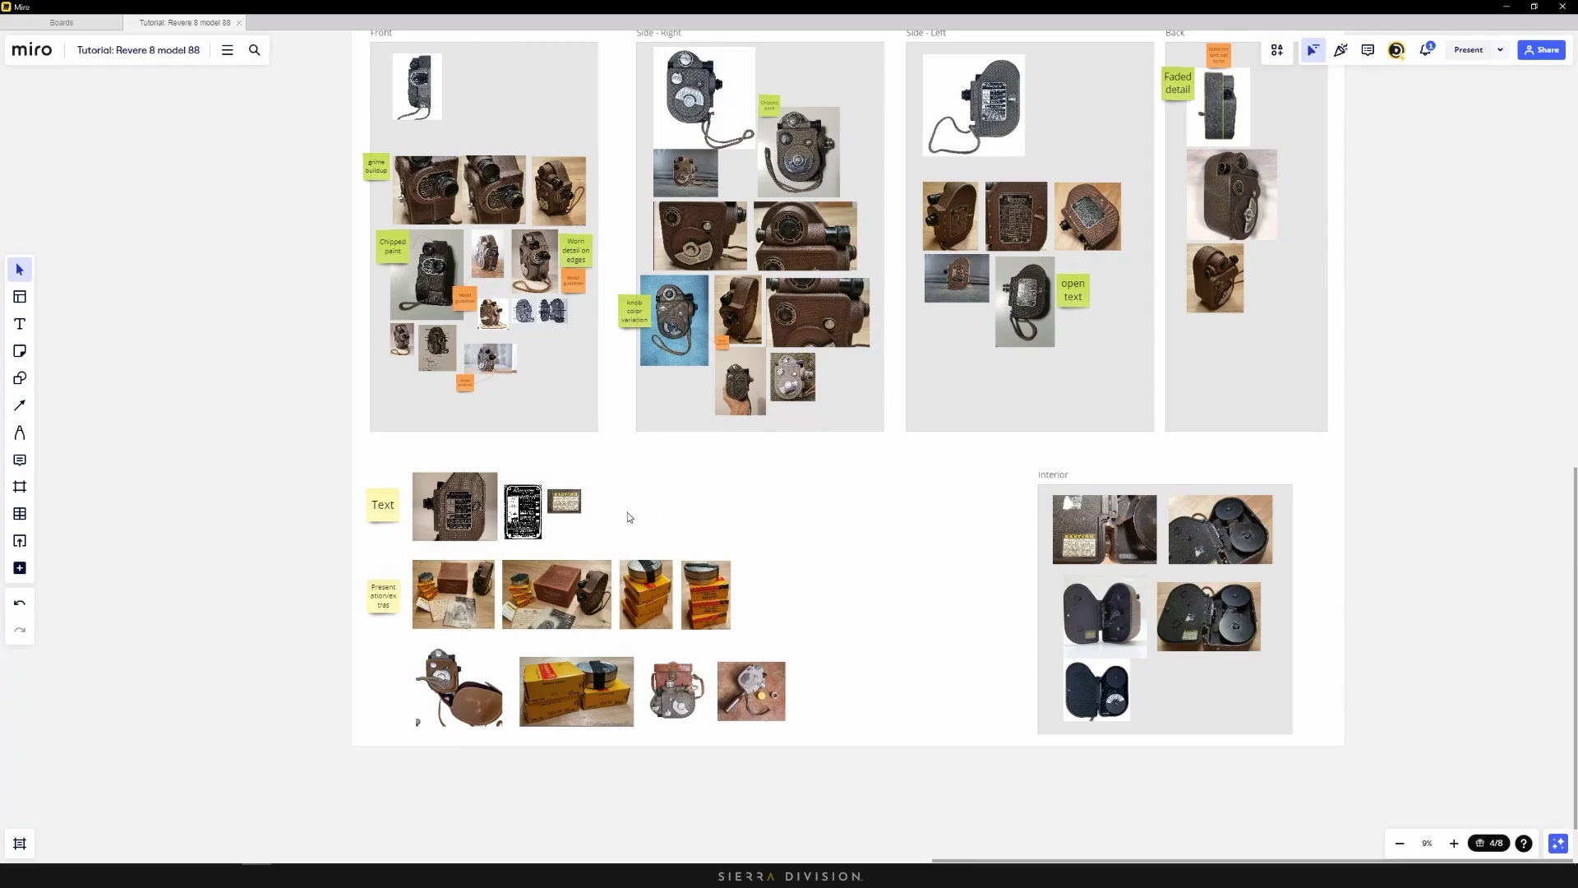
pyautogui.scroll(5, 630, 518)
pyautogui.scroll(5, 660, 499)
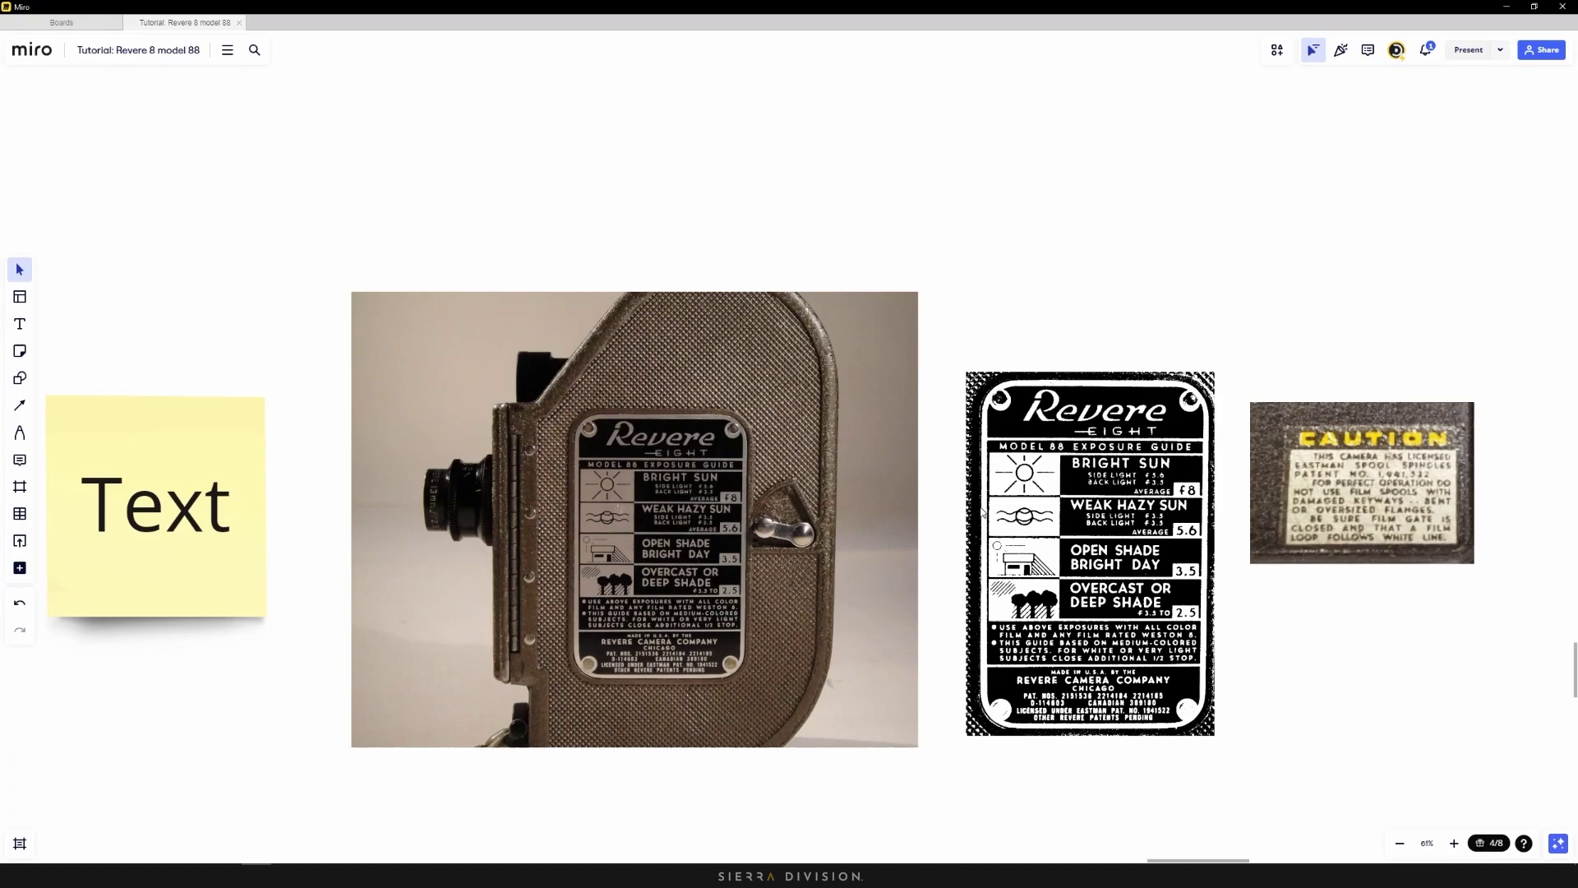
pyautogui.scroll(-5, 982, 512)
pyautogui.scroll(-3, 1152, 557)
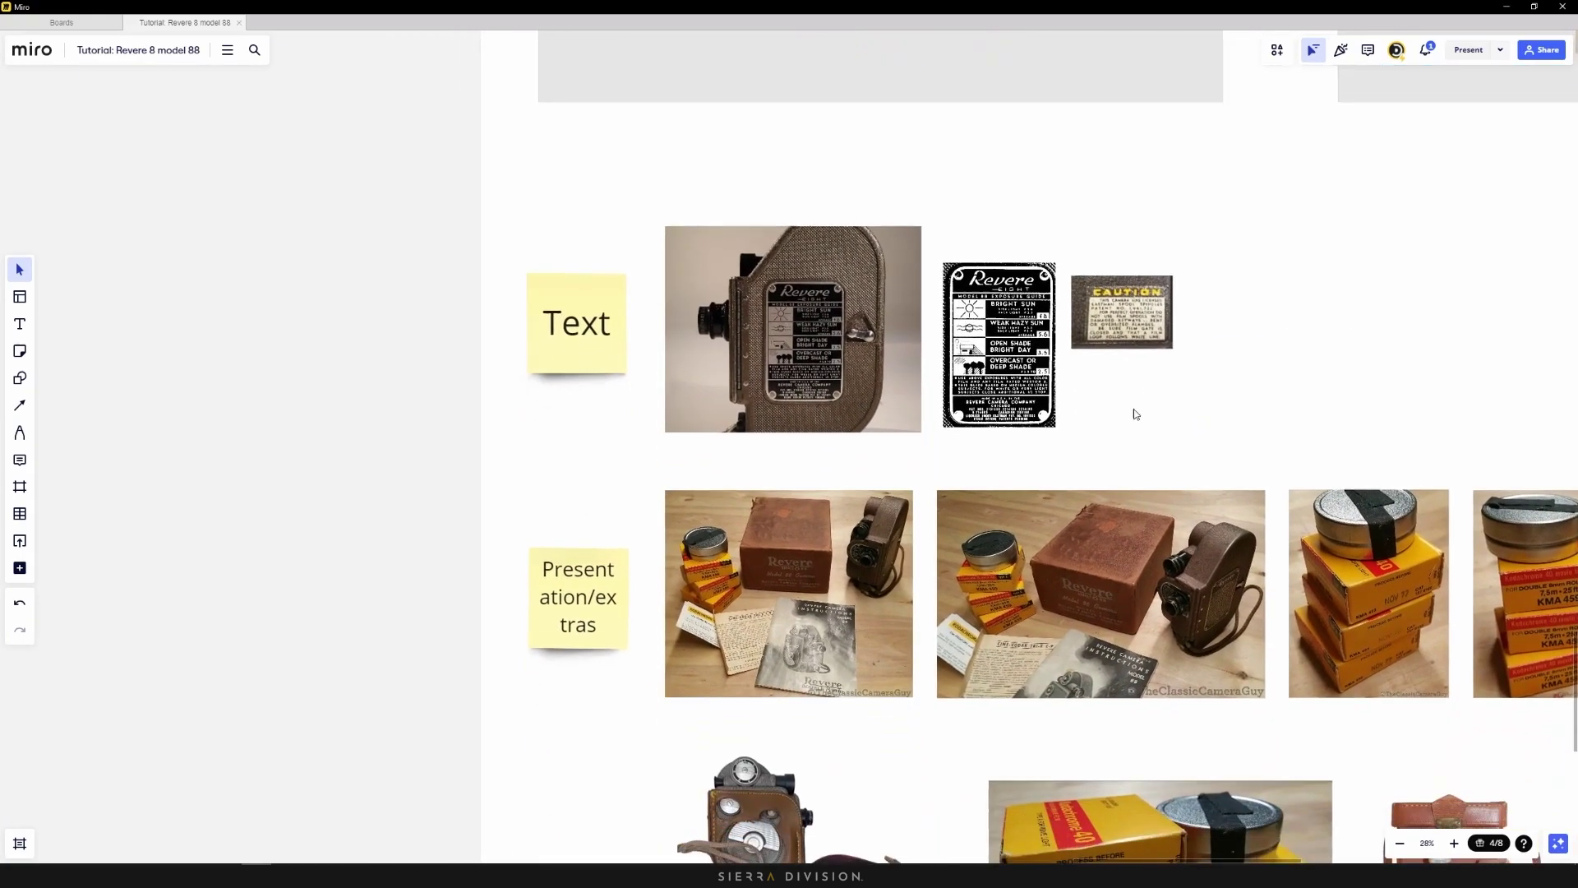
pyautogui.hscroll(3, 993, 485)
pyautogui.scroll(-1, 993, 485)
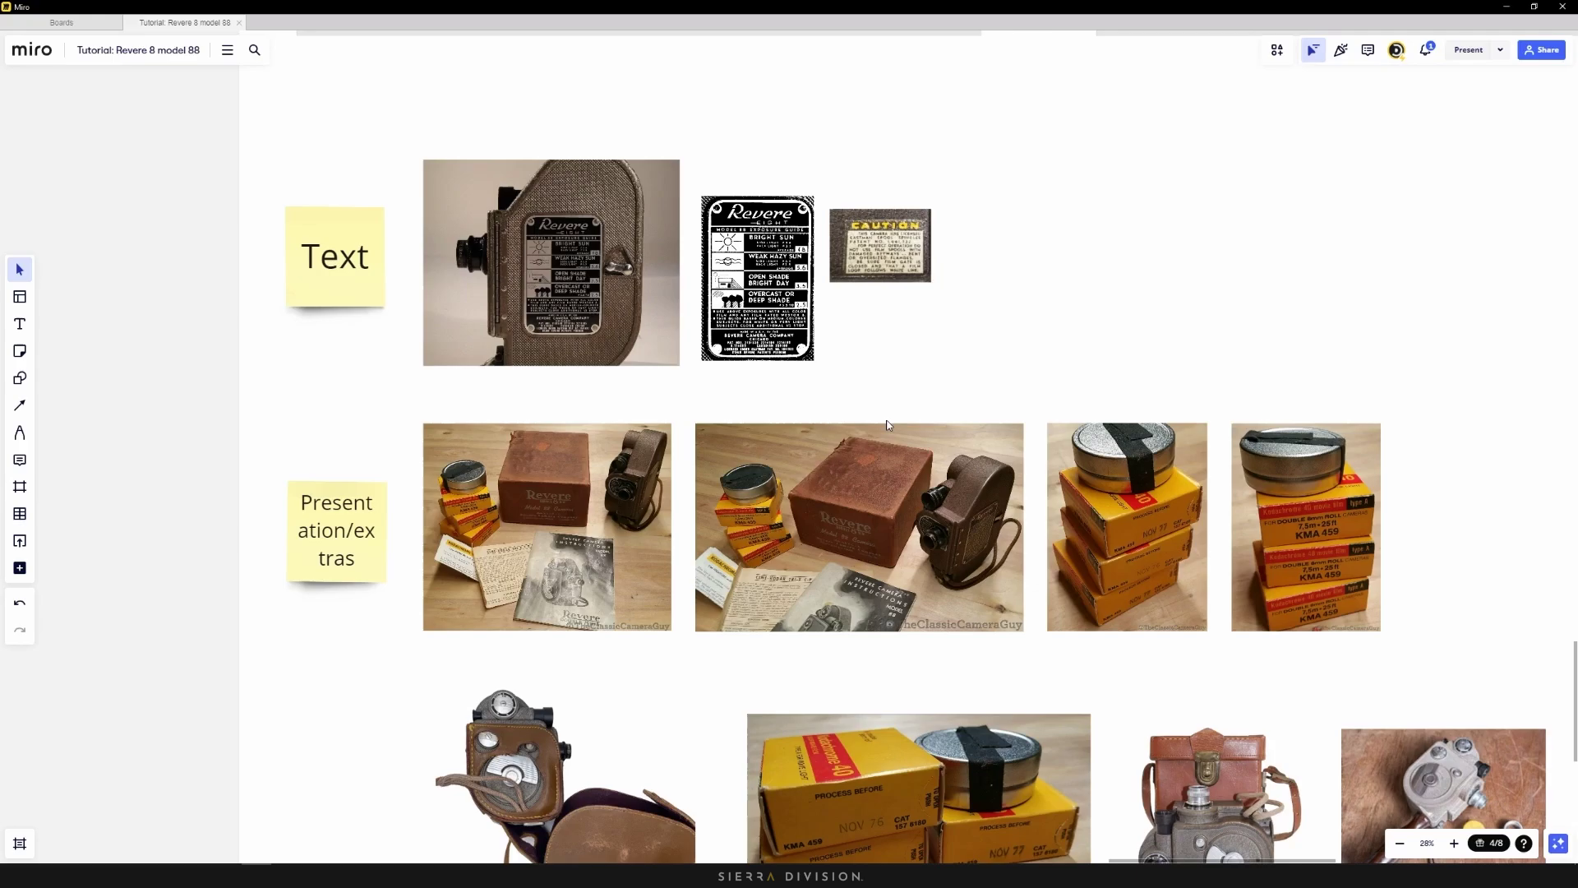
pyautogui.scroll(-6, 891, 423)
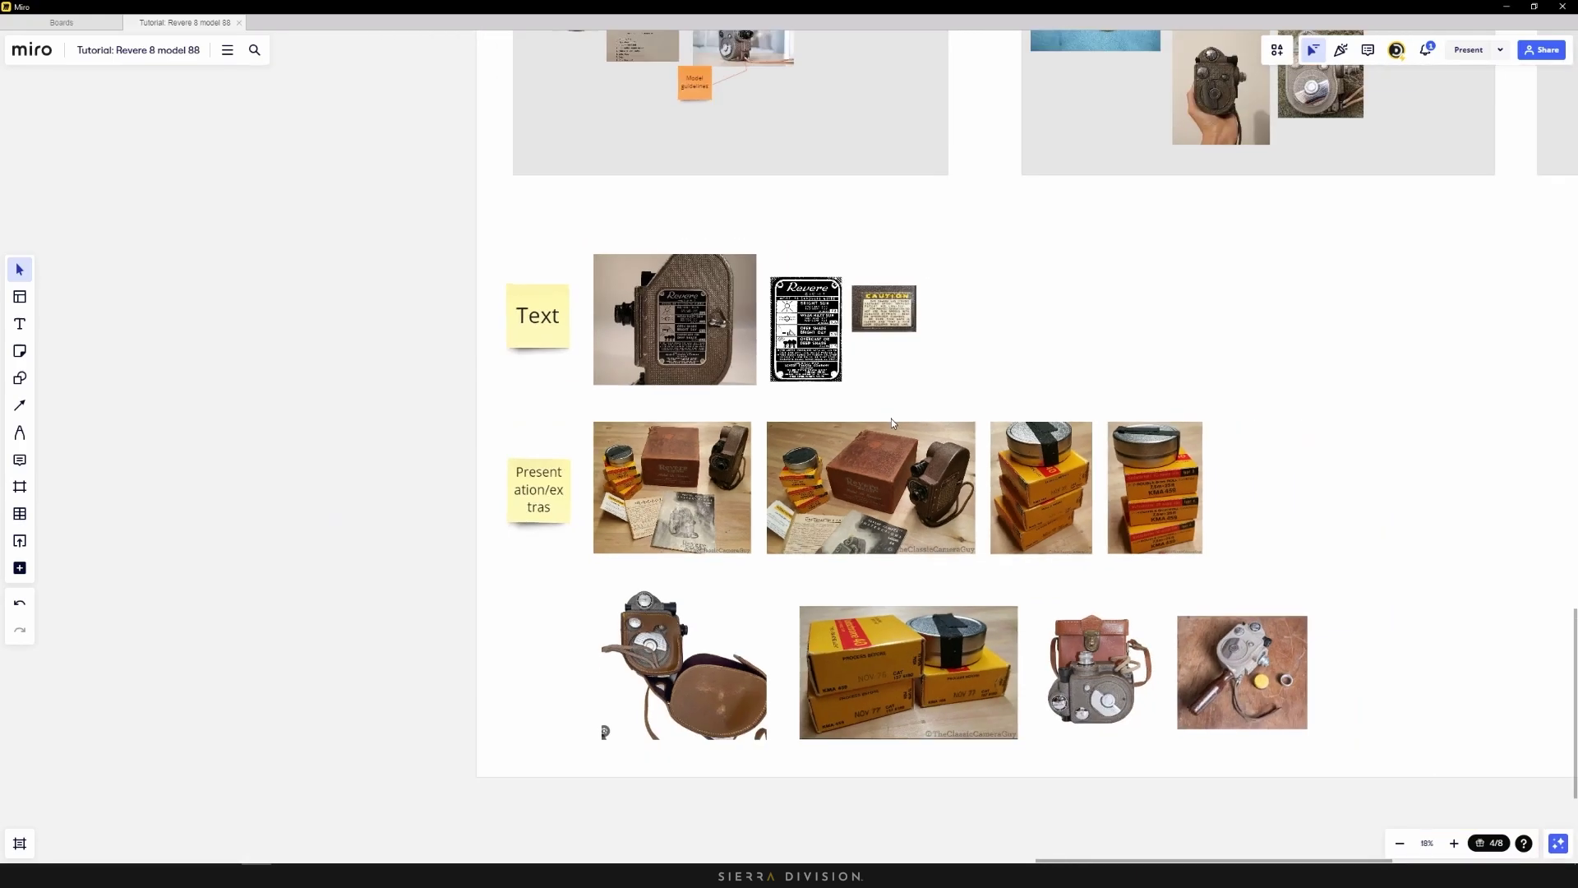